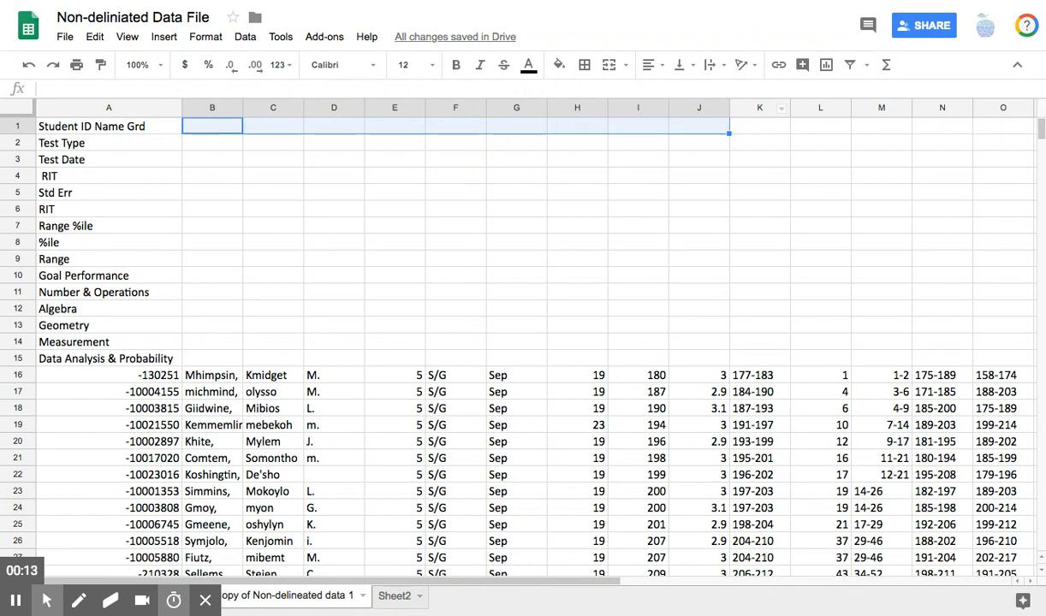
Examine the header labels listed in A1:A15 and the empty cells above the data columns in row 15
{"action": "left_click", "coordinate": [73, 128]}
{"action": "left_click_drag", "start_coordinate": [72, 130], "coordinate": [72, 353]}
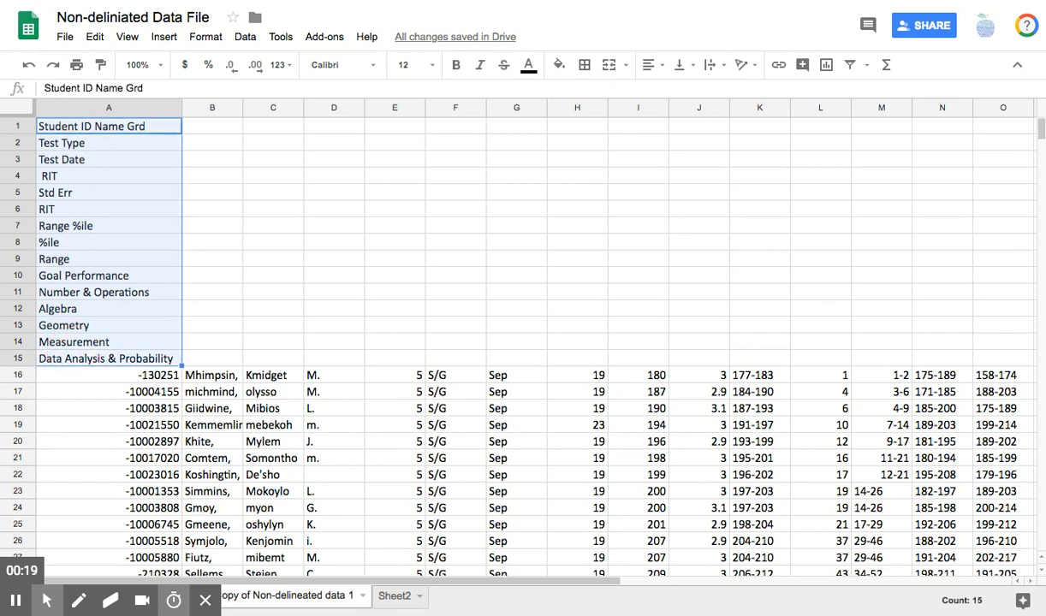
{"action": "left_click", "coordinate": [176, 364]}
{"action": "left_click", "coordinate": [273, 364]}
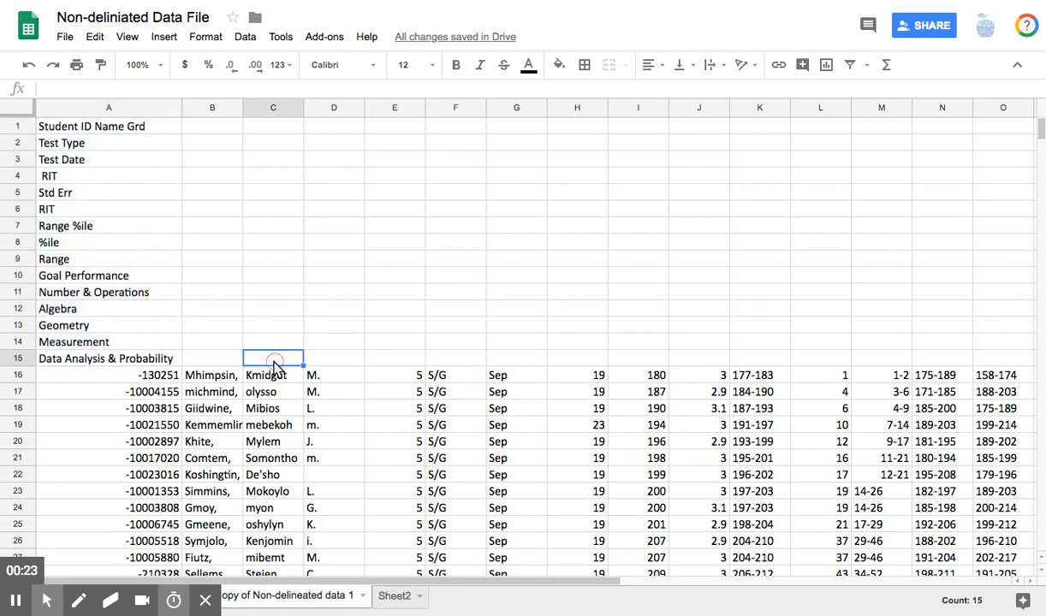
{"action": "left_click", "coordinate": [336, 365]}
{"action": "left_click", "coordinate": [394, 364]}
{"action": "left_click", "coordinate": [451, 365]}
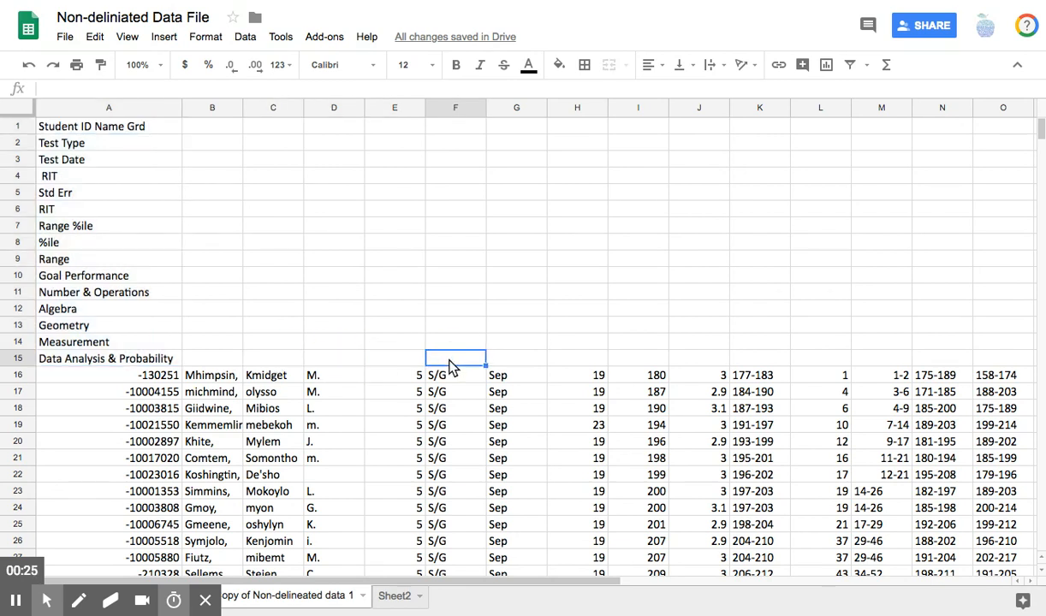
{"action": "left_click", "coordinate": [498, 364]}
{"action": "left_click", "coordinate": [568, 356]}
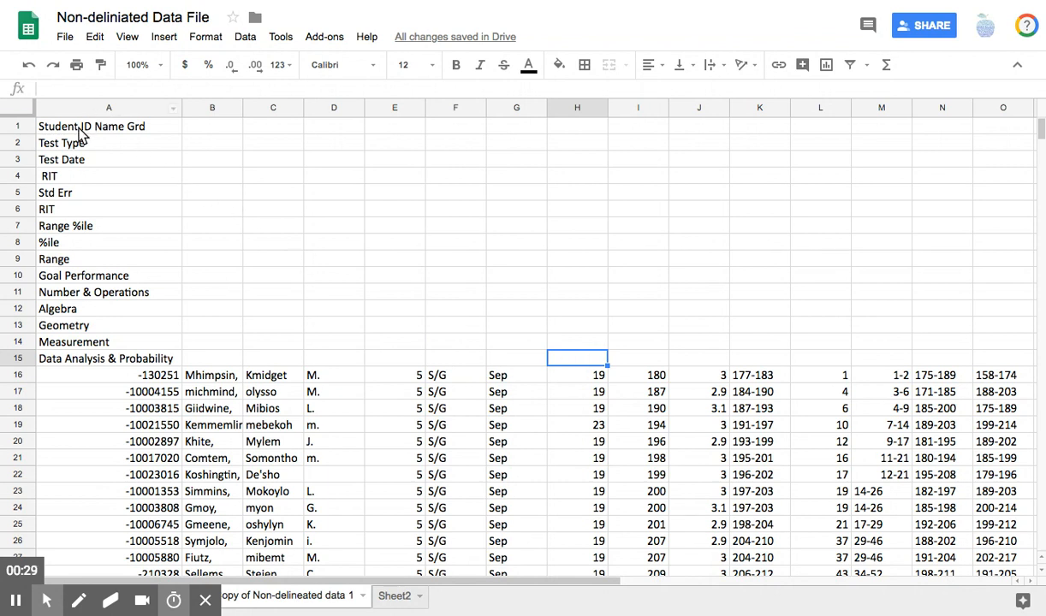
Copy the header labels in A1:A15 and paste them transposed across row 1, starting at A1
{"action": "left_click_drag", "start_coordinate": [78, 132], "coordinate": [84, 360]}
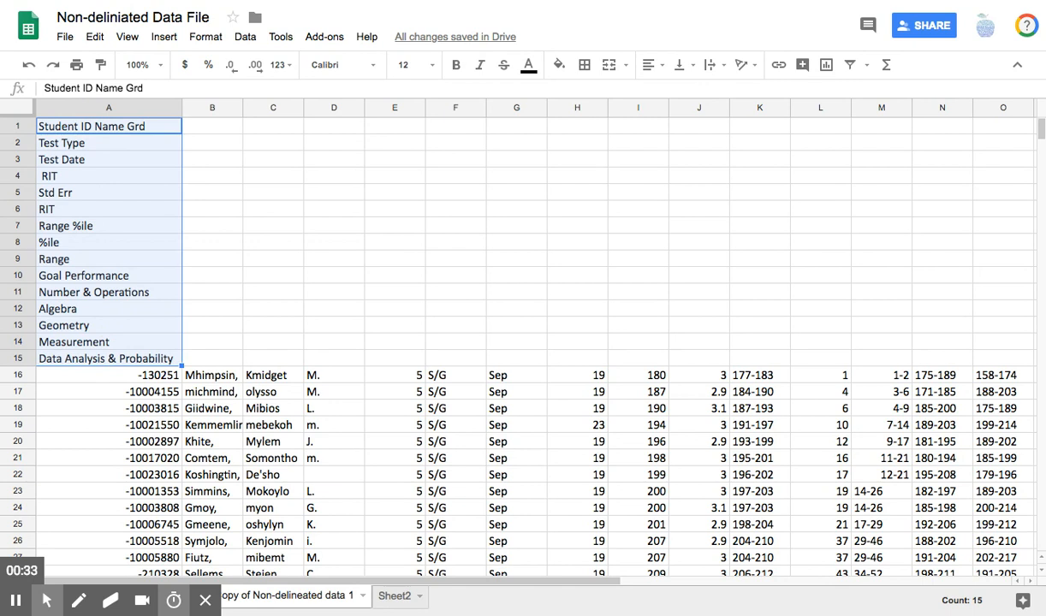
{"action": "right_click", "coordinate": [98, 257]}
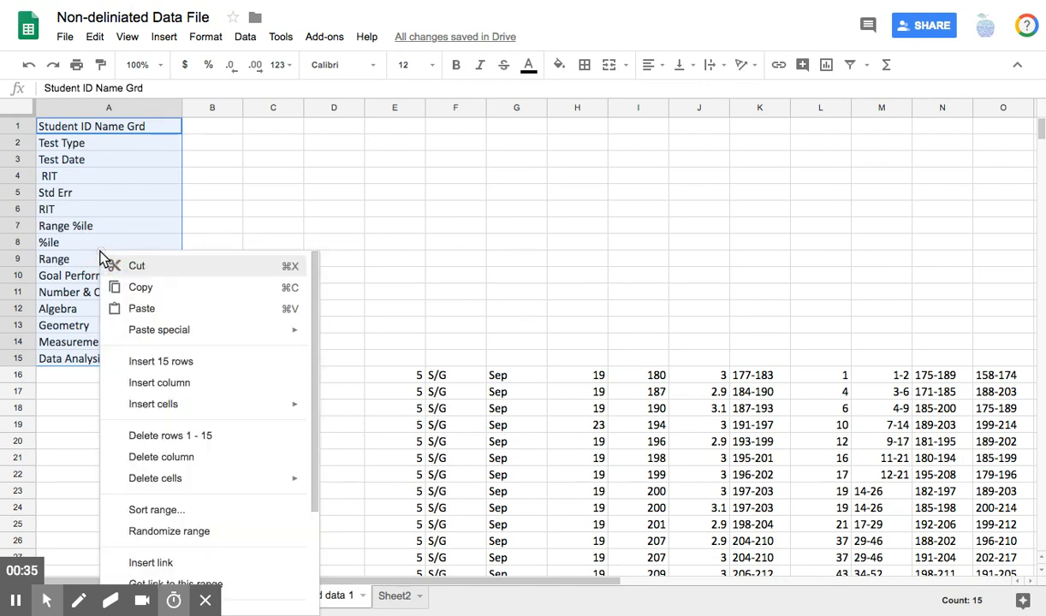
{"action": "left_click", "coordinate": [130, 273]}
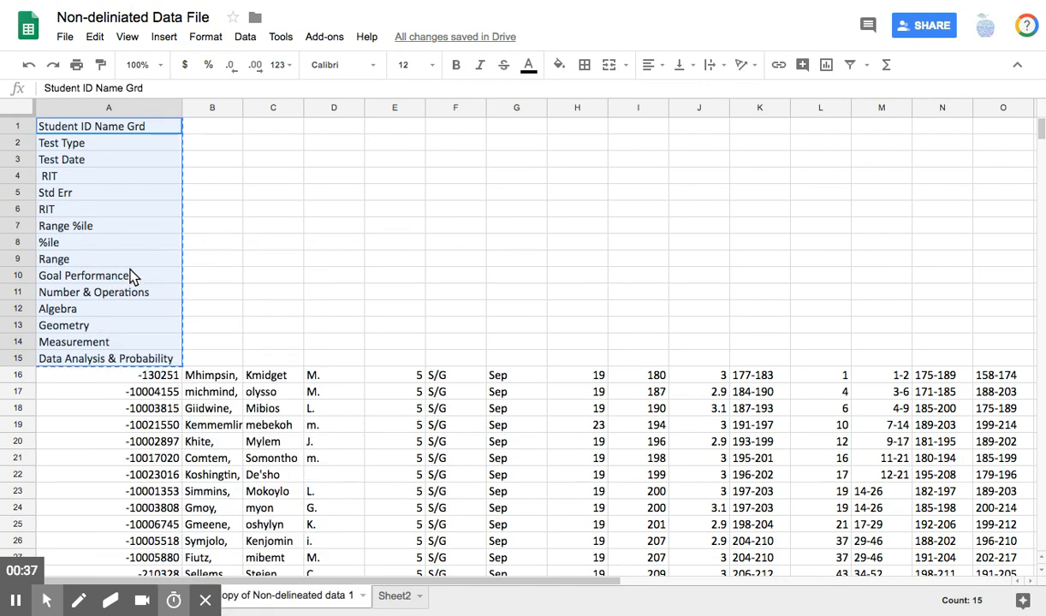
{"action": "left_click", "coordinate": [185, 159]}
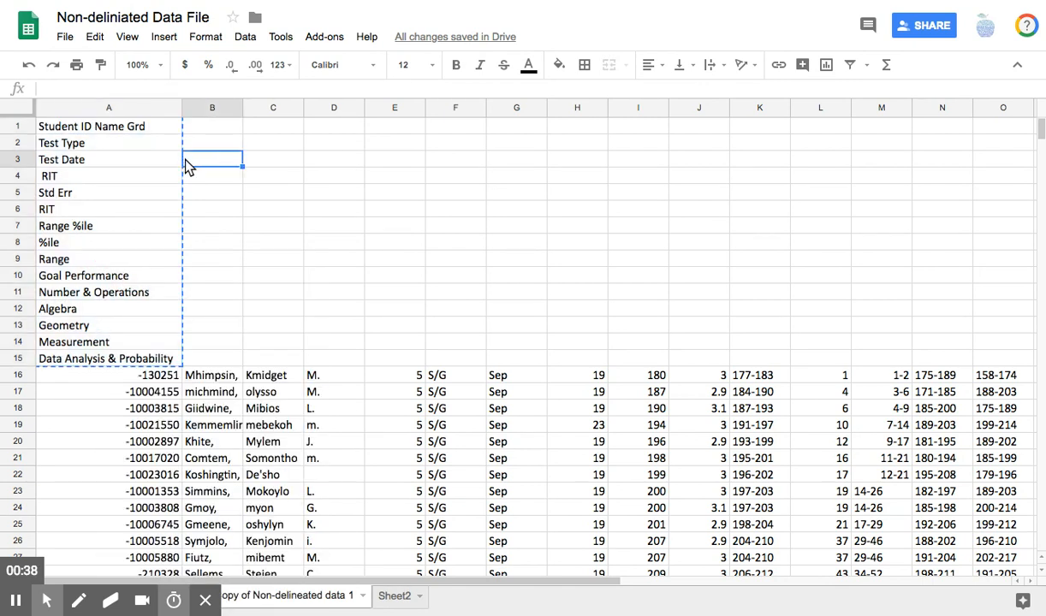
{"action": "left_click", "coordinate": [103, 129]}
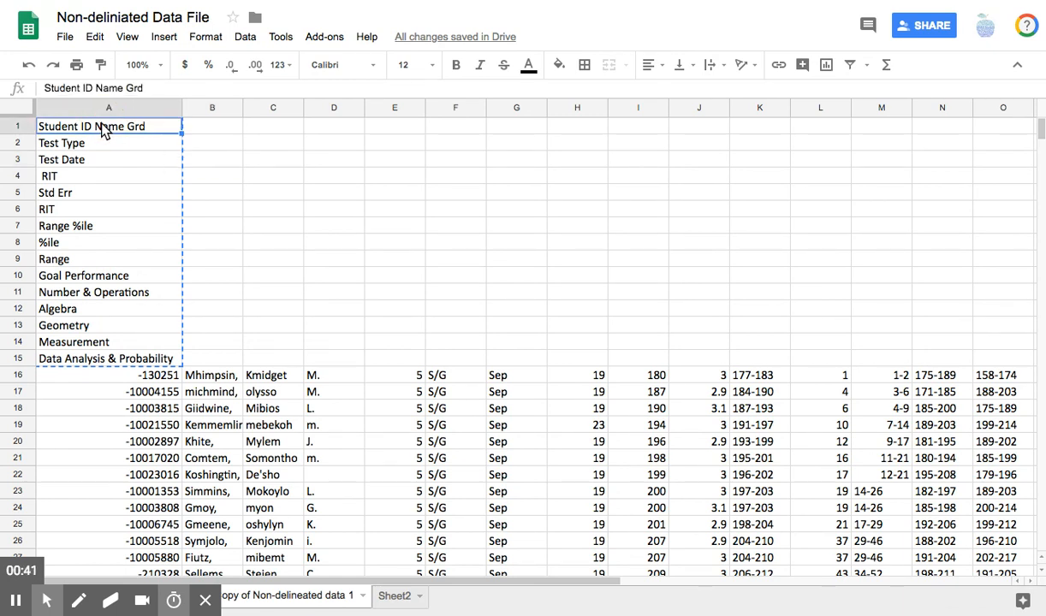
{"action": "right_click", "coordinate": [99, 122]}
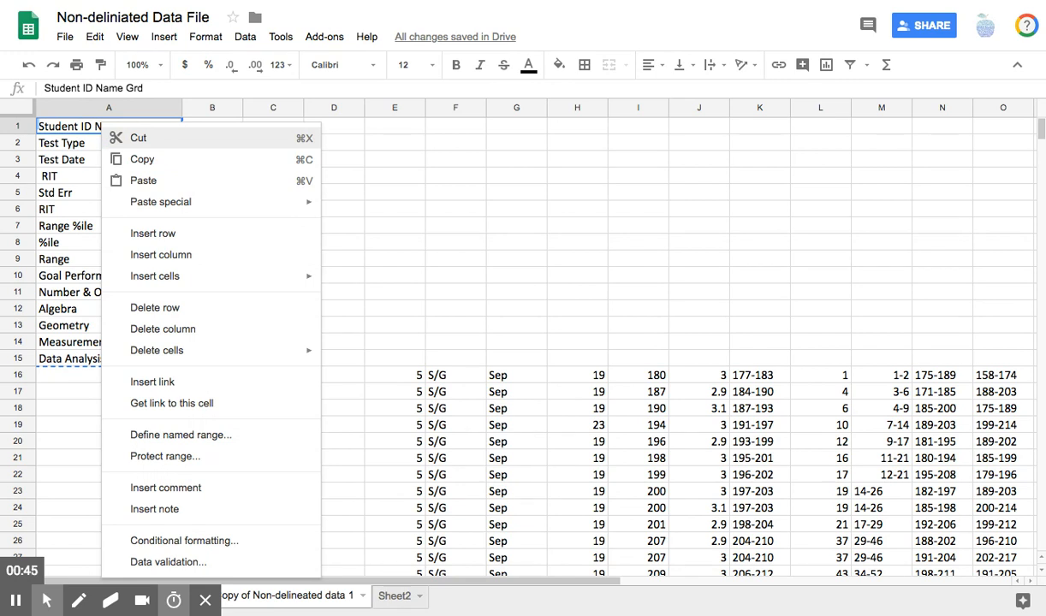
{"action": "mouse_move", "coordinate": [157, 209]}
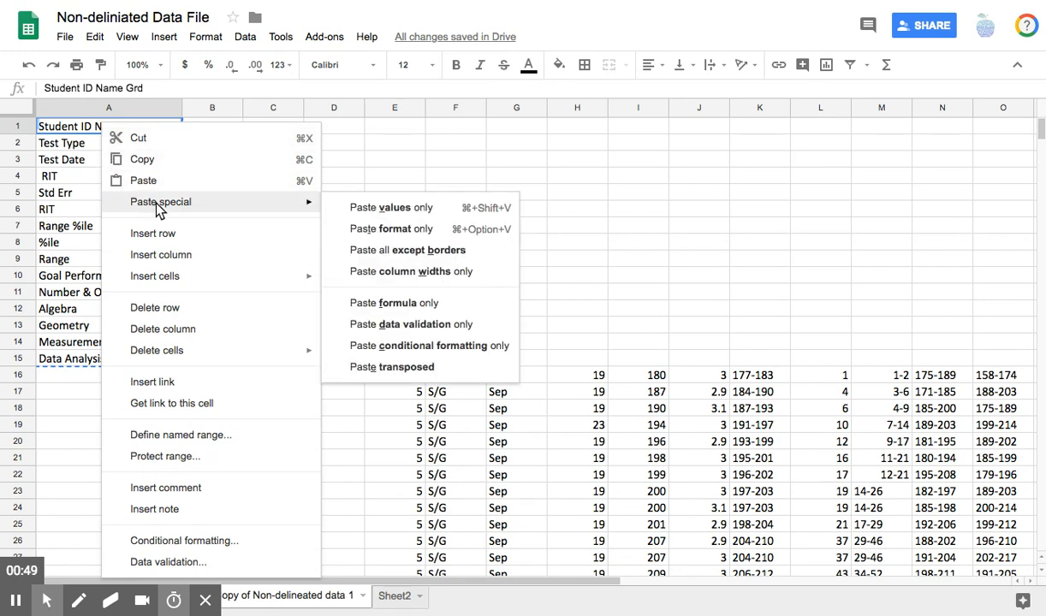
{"action": "left_click", "coordinate": [370, 366]}
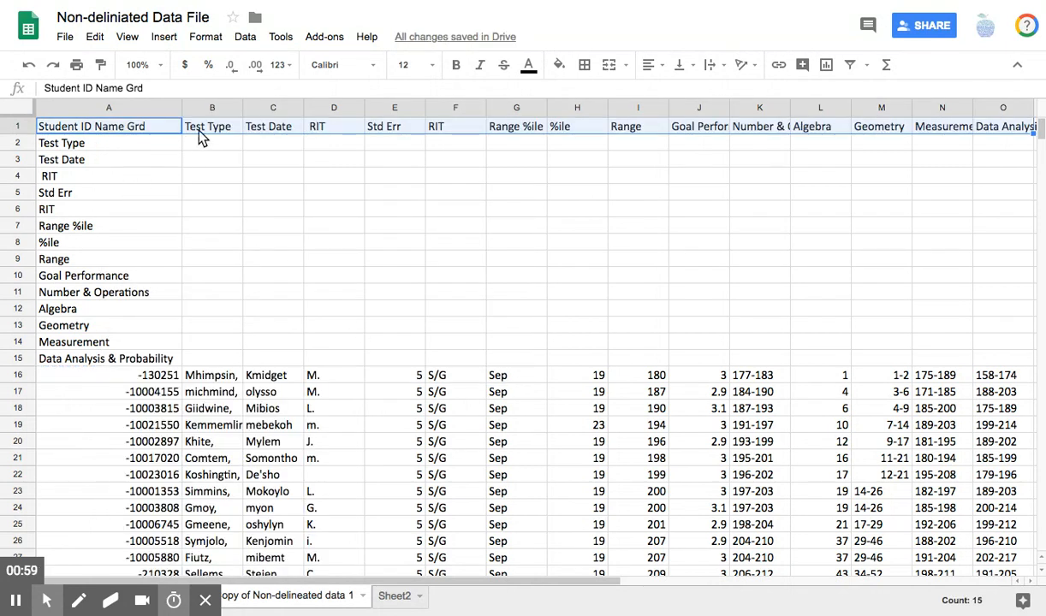
Review the transposed headers in row 1 from Test Type to Range %ile
{"action": "left_click", "coordinate": [221, 130]}
{"action": "left_click", "coordinate": [274, 128]}
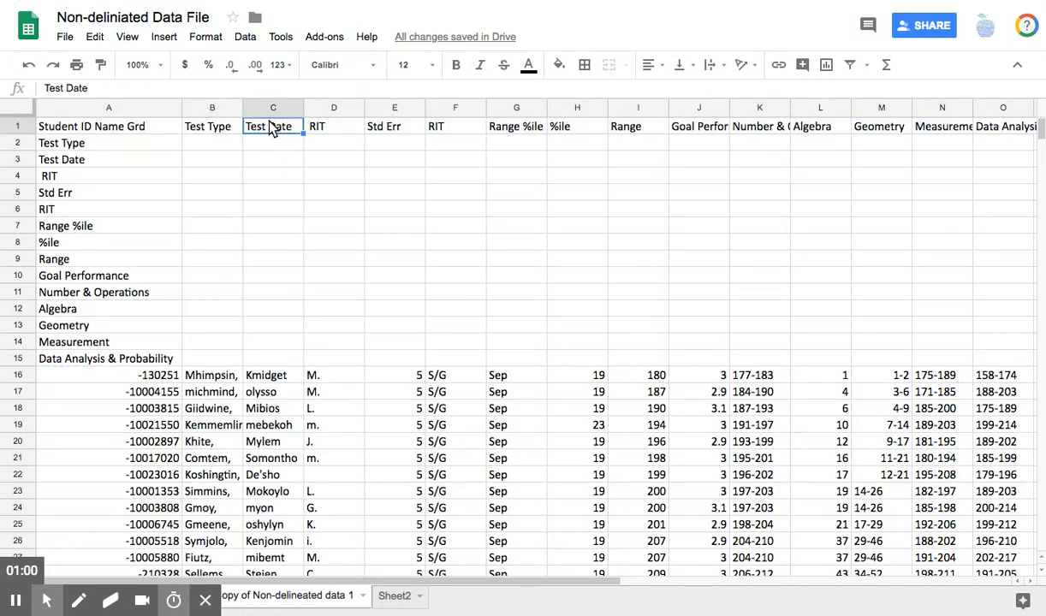
{"action": "left_click", "coordinate": [335, 130]}
{"action": "left_click", "coordinate": [390, 134]}
{"action": "left_click", "coordinate": [454, 134]}
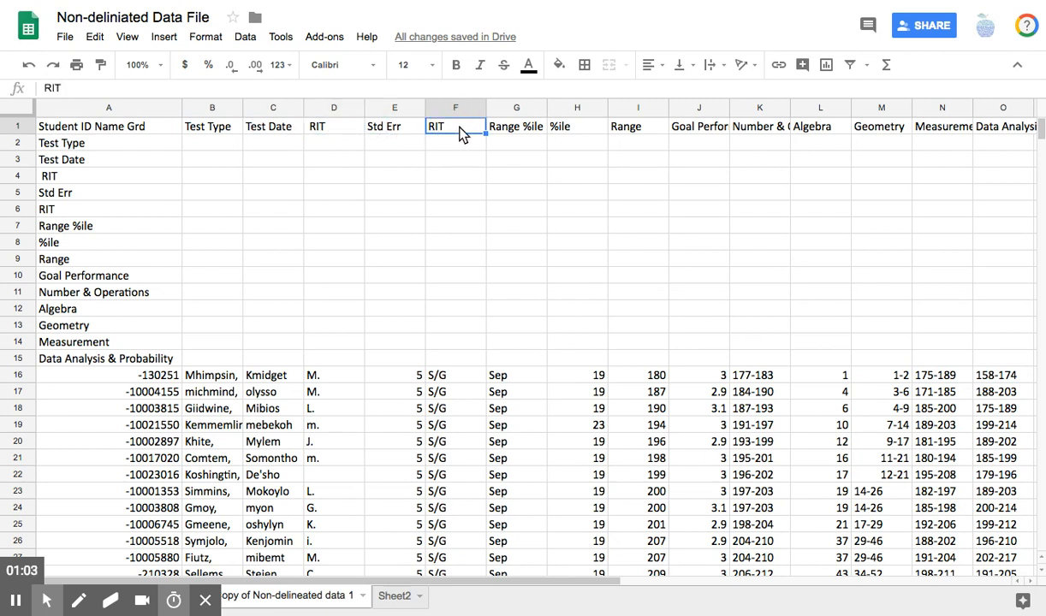
{"action": "left_click", "coordinate": [520, 132]}
Delete rows 2 to 15, which hold the leftover vertical header labels
{"action": "left_click_drag", "start_coordinate": [103, 150], "coordinate": [87, 324]}
{"action": "mouse_move", "coordinate": [12, 148]}
{"action": "left_mouse_down"}
{"action": "mouse_move", "coordinate": [13, 244]}
{"action": "mouse_move", "coordinate": [17, 147]}
{"action": "left_mouse_up"}
{"action": "left_click", "coordinate": [16, 144]}
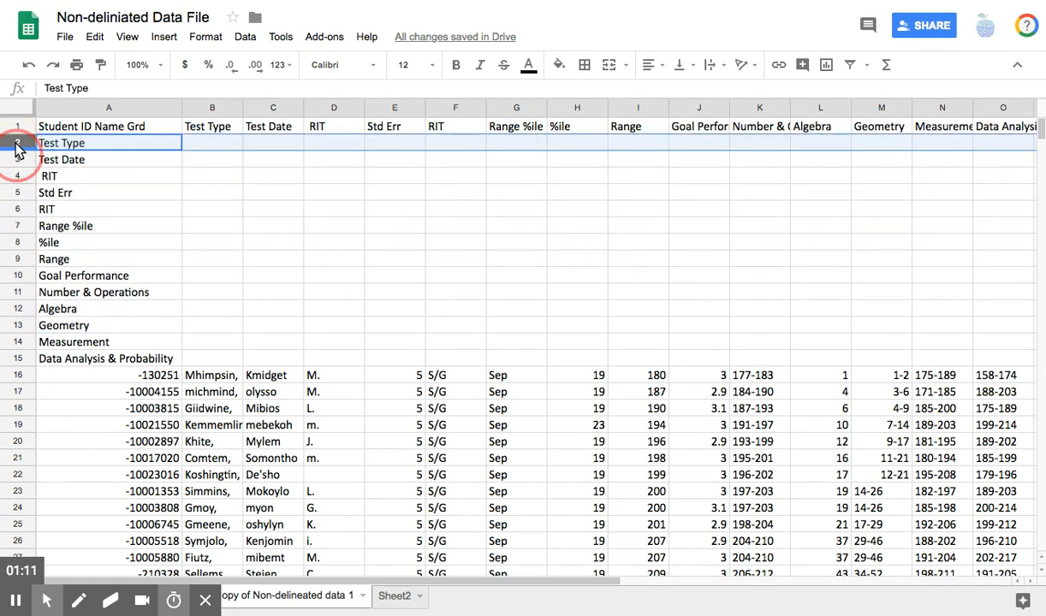
{"action": "left_click", "coordinate": [90, 195]}
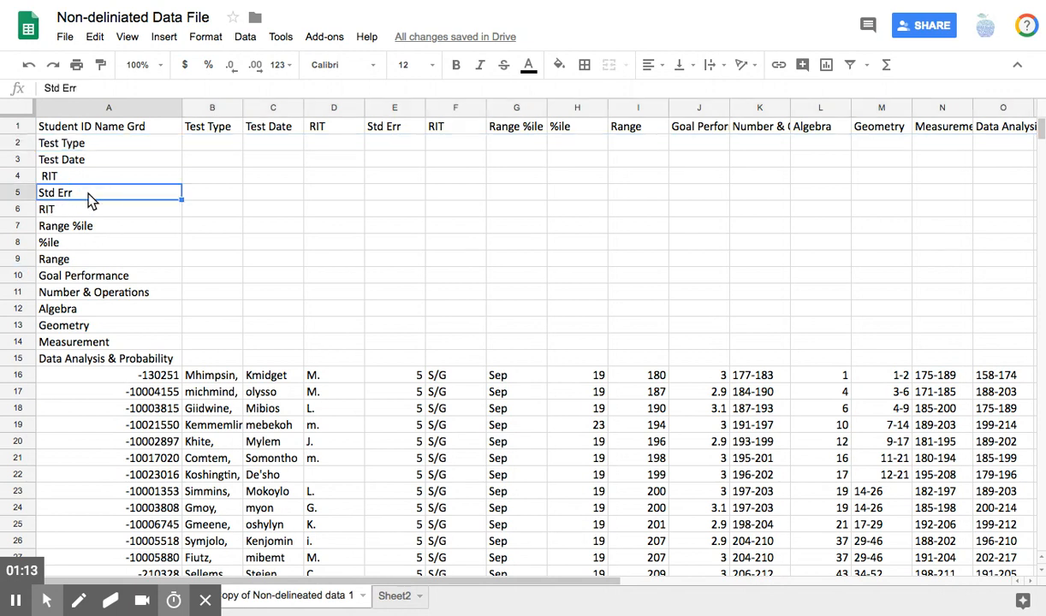
{"action": "left_click_drag", "start_coordinate": [16, 143], "coordinate": [17, 359]}
{"action": "right_click", "coordinate": [142, 256]}
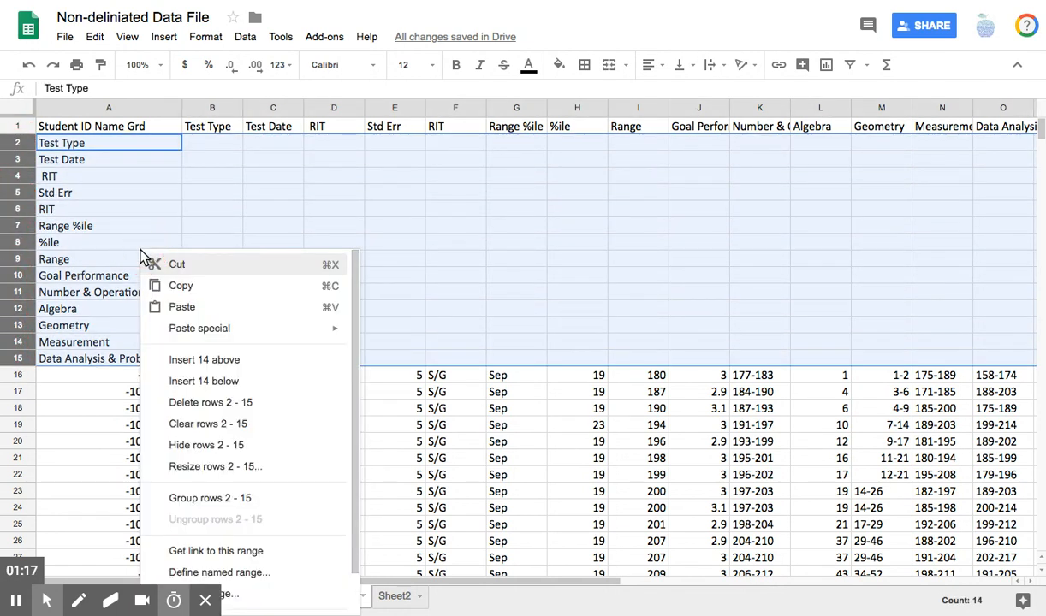
{"action": "left_click", "coordinate": [184, 404]}
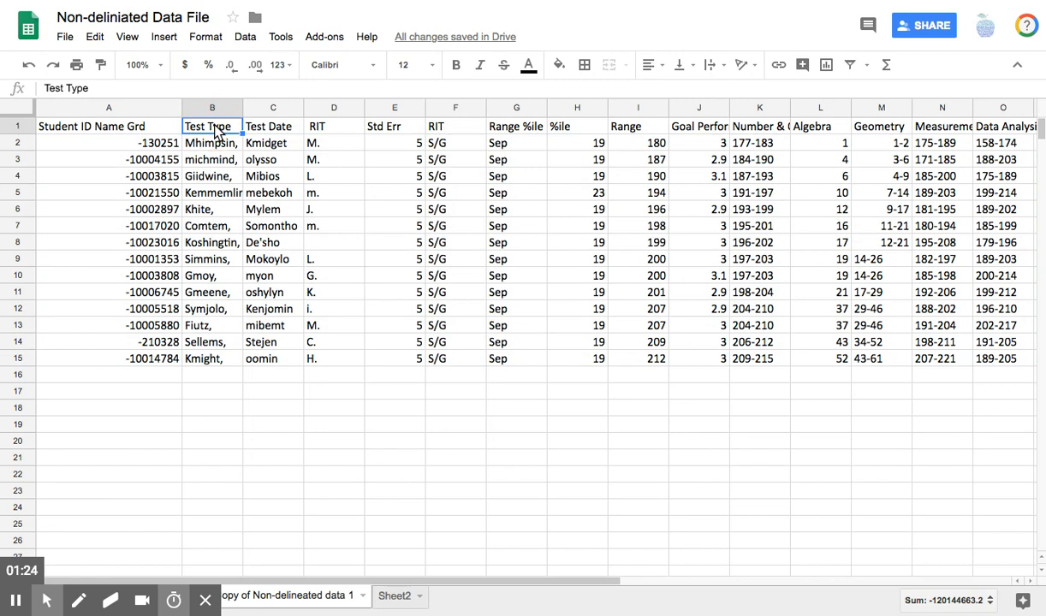
Compare the row 1 headers in columns B to F with the student data beneath them to find mismatches
{"action": "left_click", "coordinate": [209, 128]}
{"action": "left_click", "coordinate": [216, 163]}
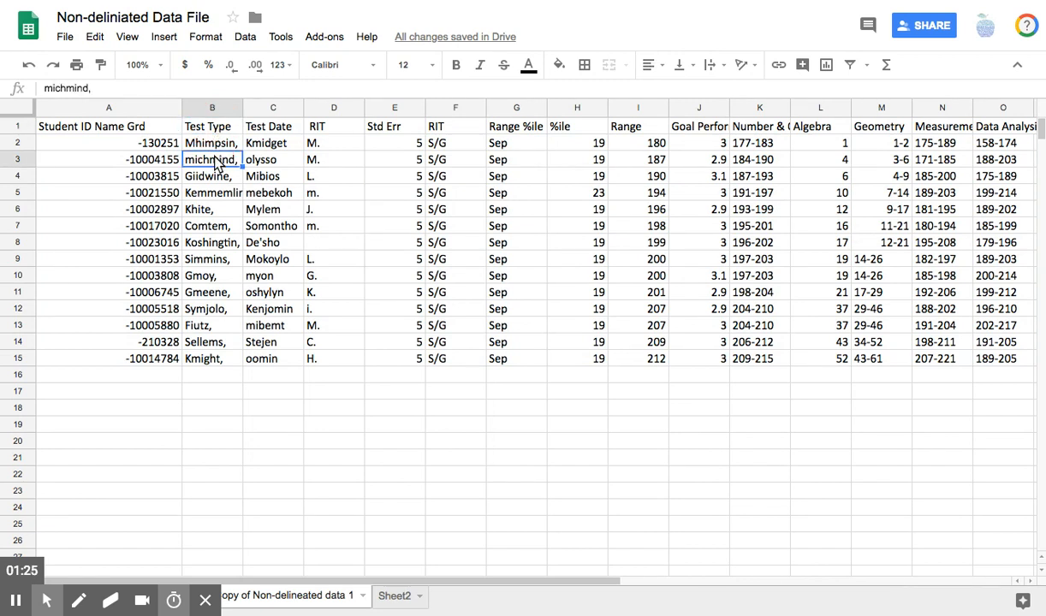
{"action": "left_click", "coordinate": [259, 124]}
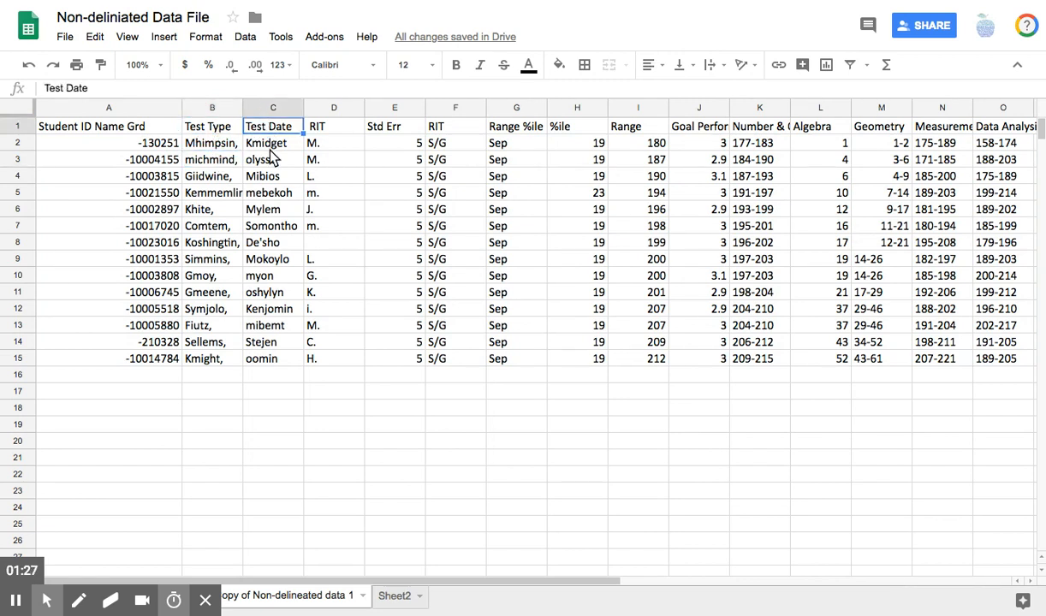
{"action": "left_click", "coordinate": [265, 147]}
{"action": "left_click", "coordinate": [197, 128]}
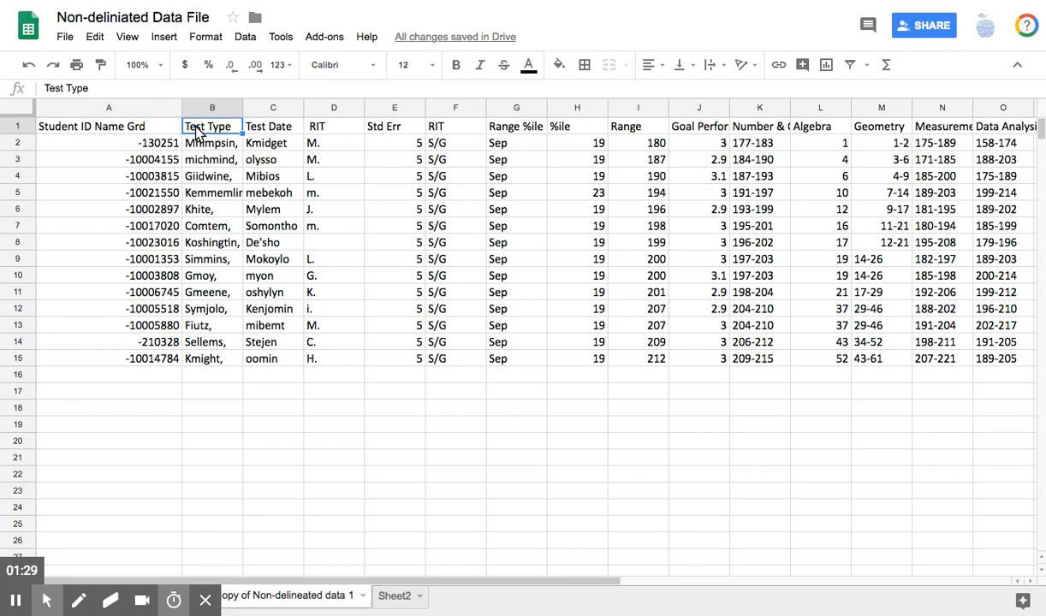
{"action": "left_click", "coordinate": [197, 148]}
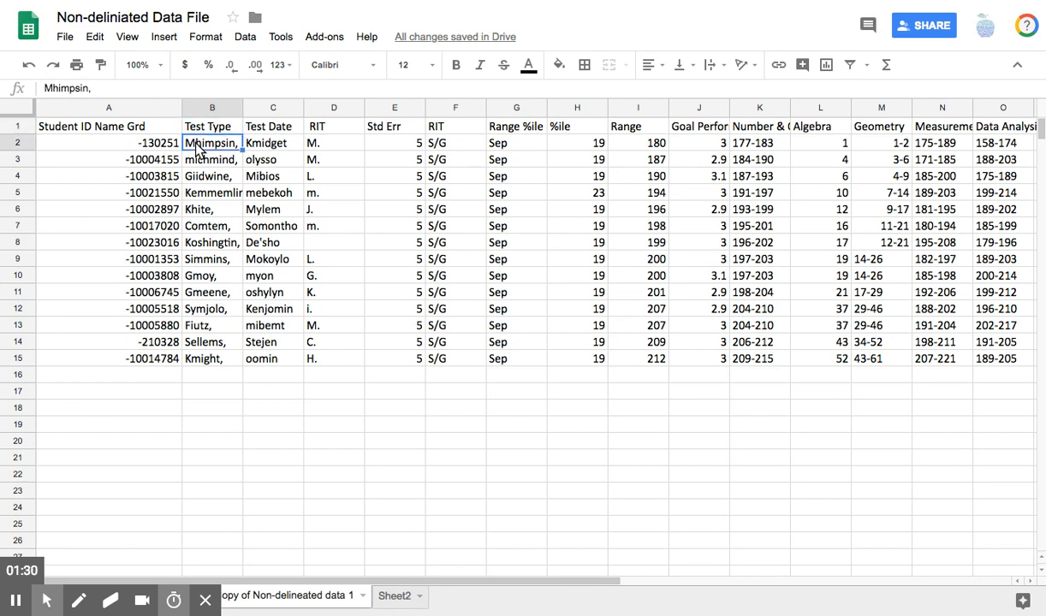
{"action": "left_click", "coordinate": [266, 128]}
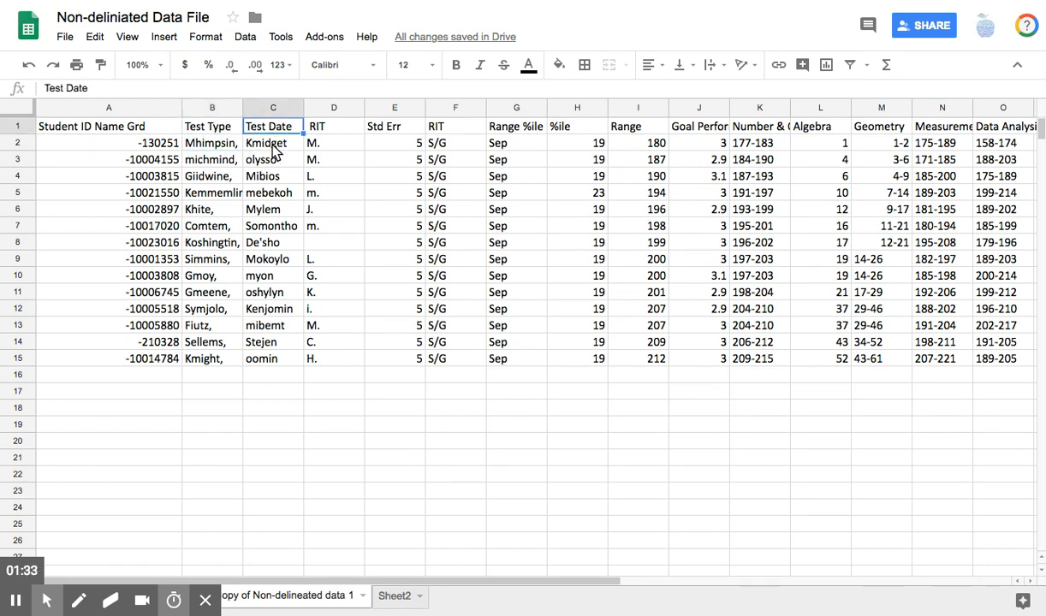
{"action": "left_click", "coordinate": [274, 149]}
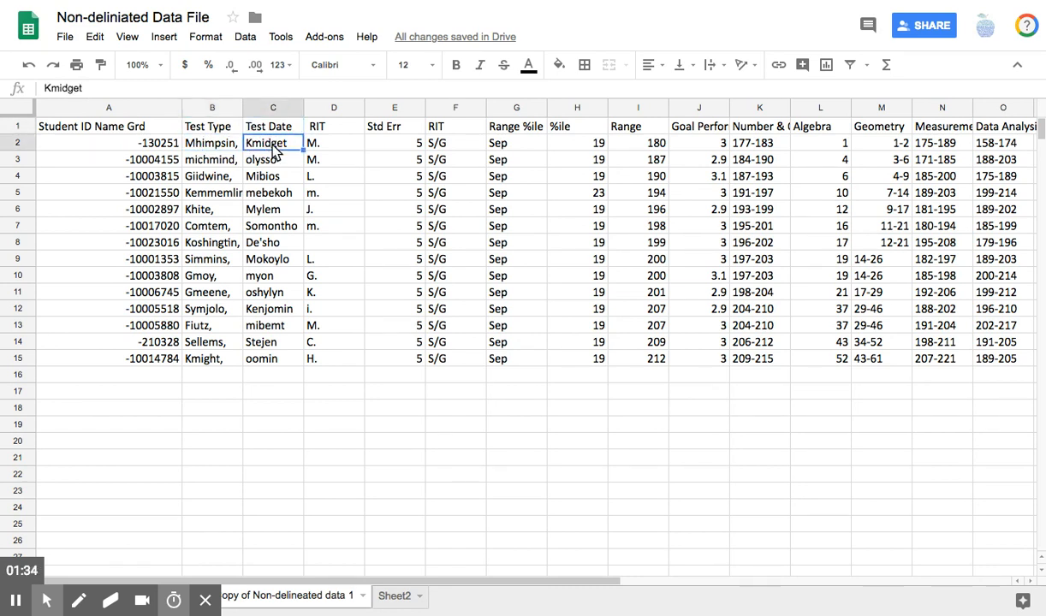
{"action": "left_click", "coordinate": [197, 126]}
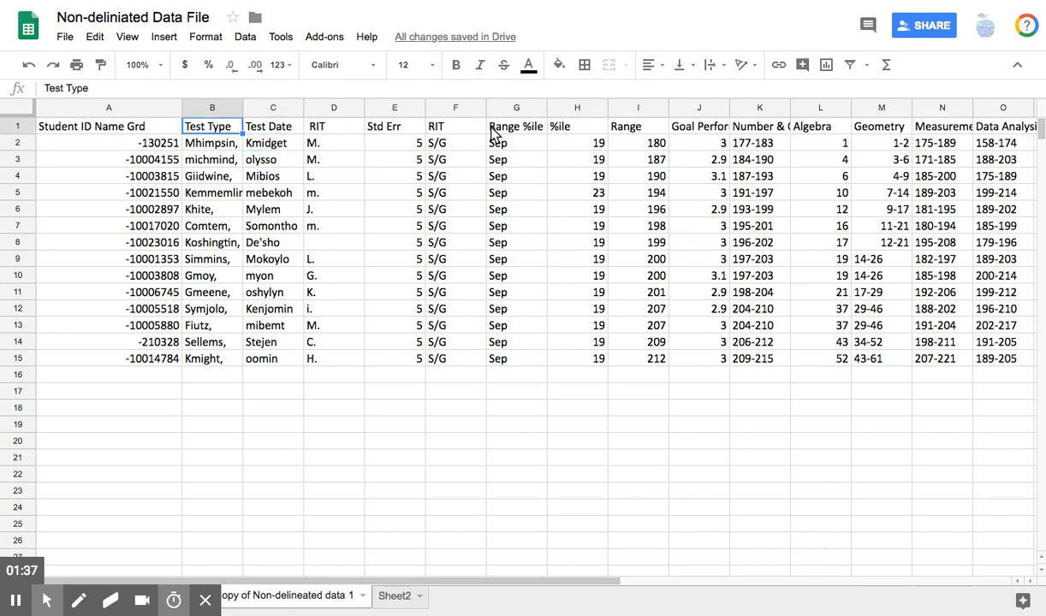
{"action": "left_click", "coordinate": [406, 144]}
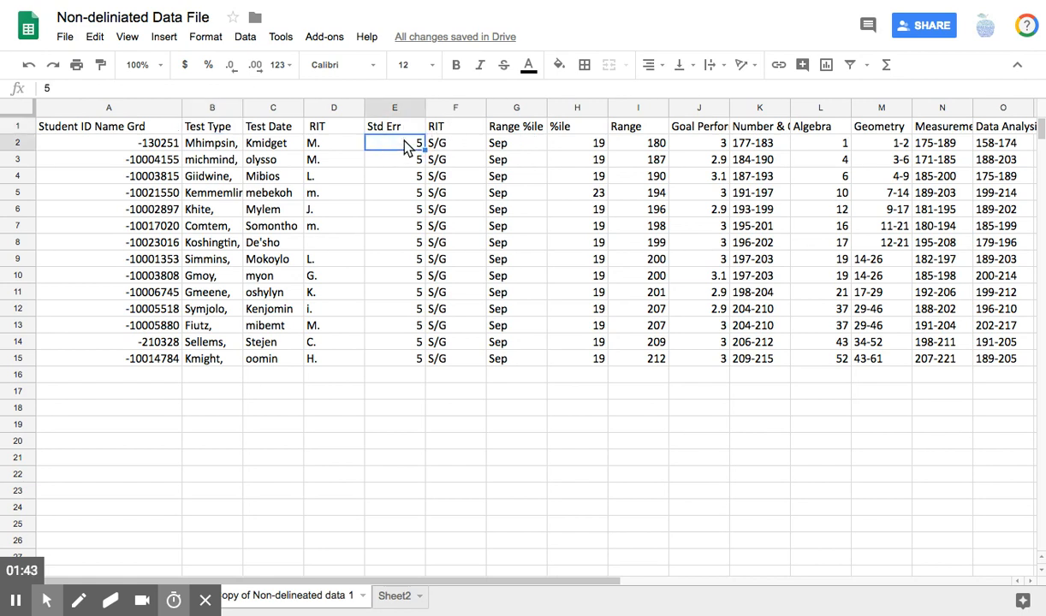
{"action": "left_click", "coordinate": [438, 140]}
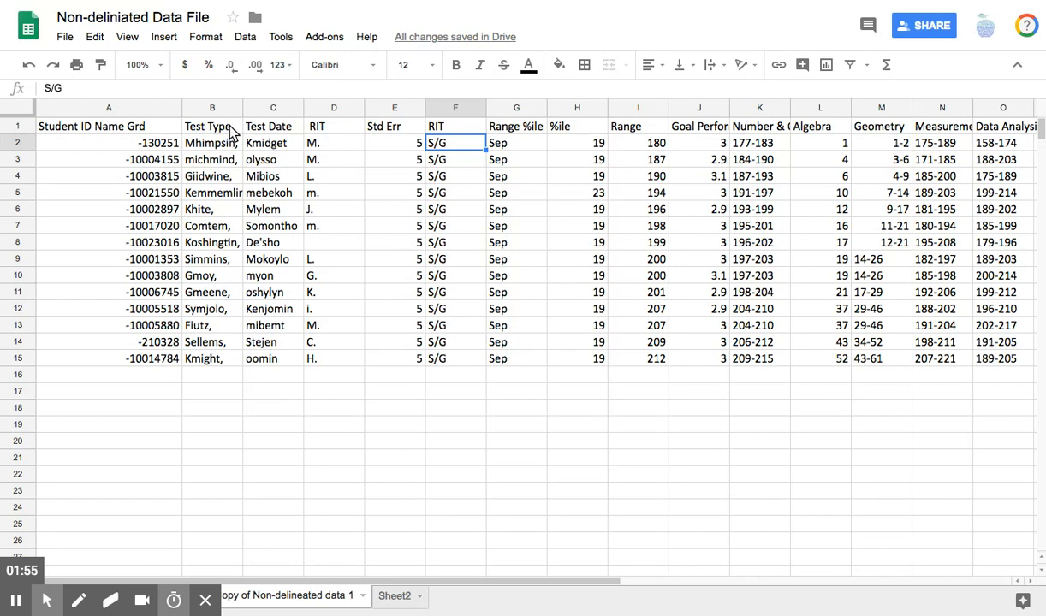
Insert three blank cells at B1:D1, shifting the existing headers right from Test Type onward
{"action": "left_click_drag", "start_coordinate": [229, 128], "coordinate": [395, 129]}
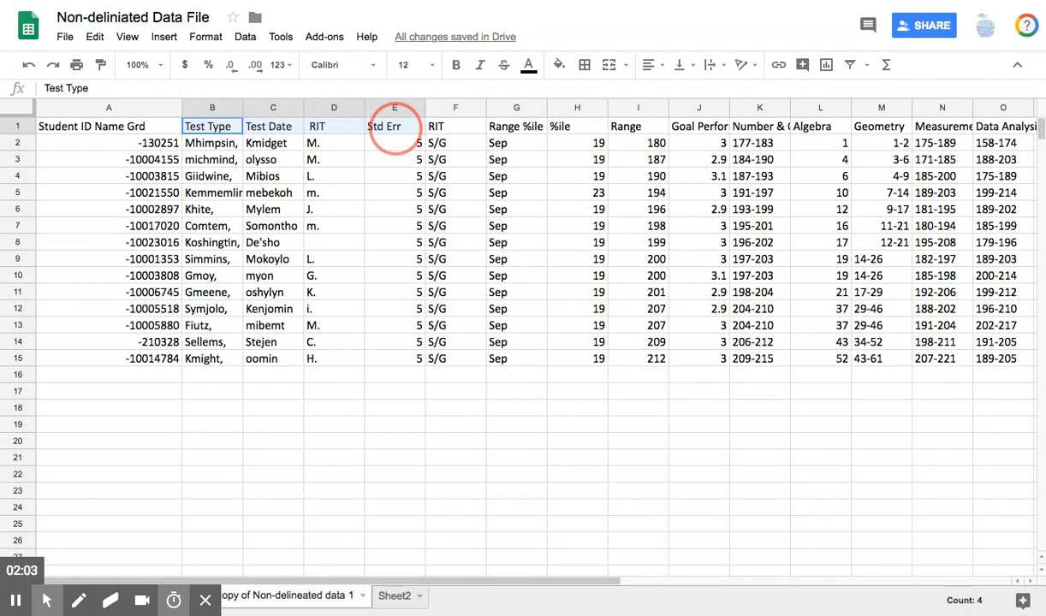
{"action": "left_click_drag", "start_coordinate": [394, 125], "coordinate": [345, 121]}
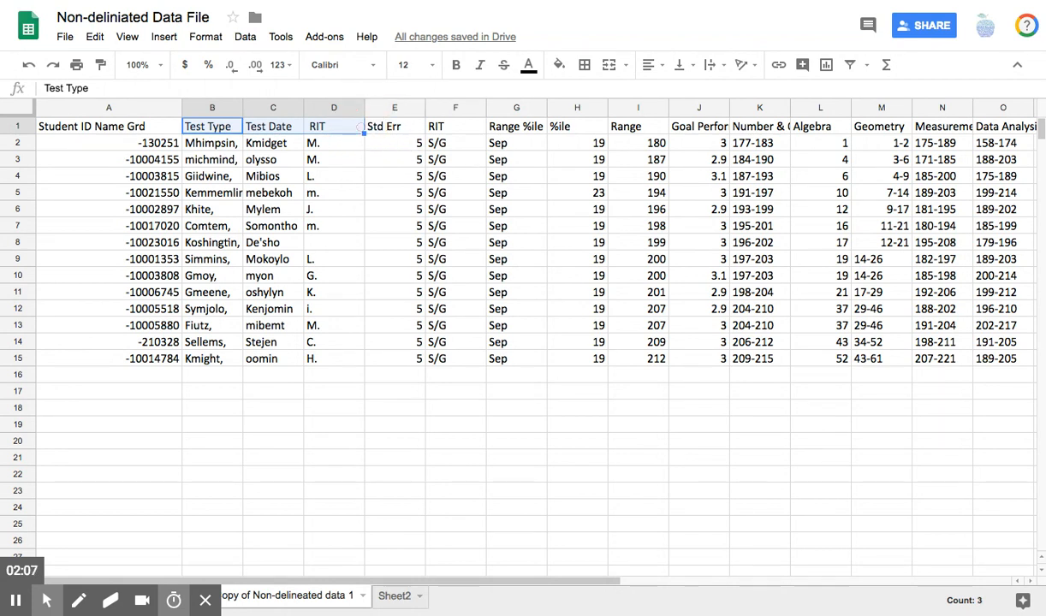
{"action": "right_click", "coordinate": [214, 128]}
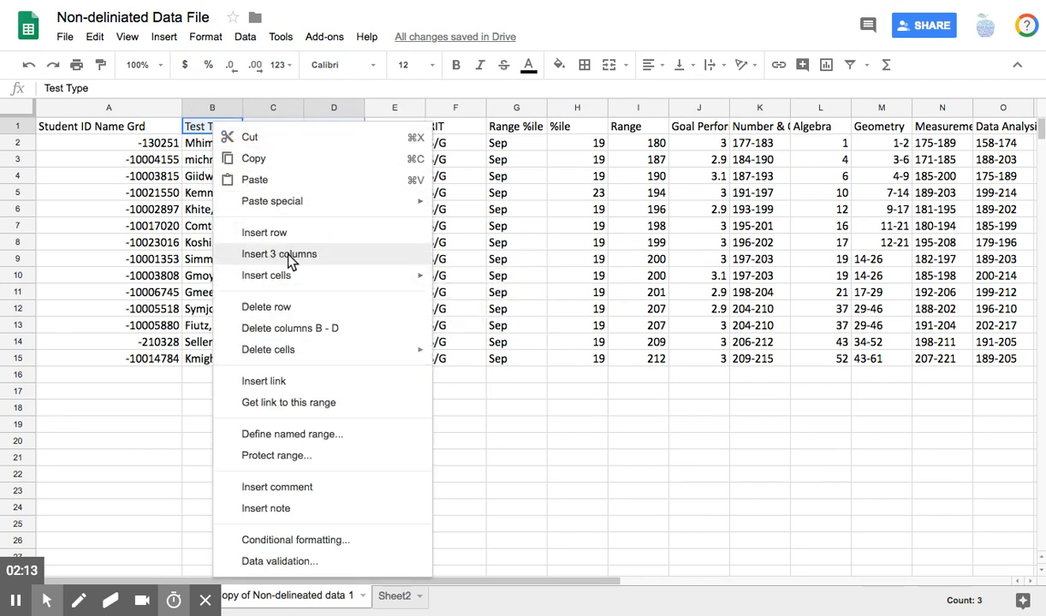
{"action": "mouse_move", "coordinate": [274, 283]}
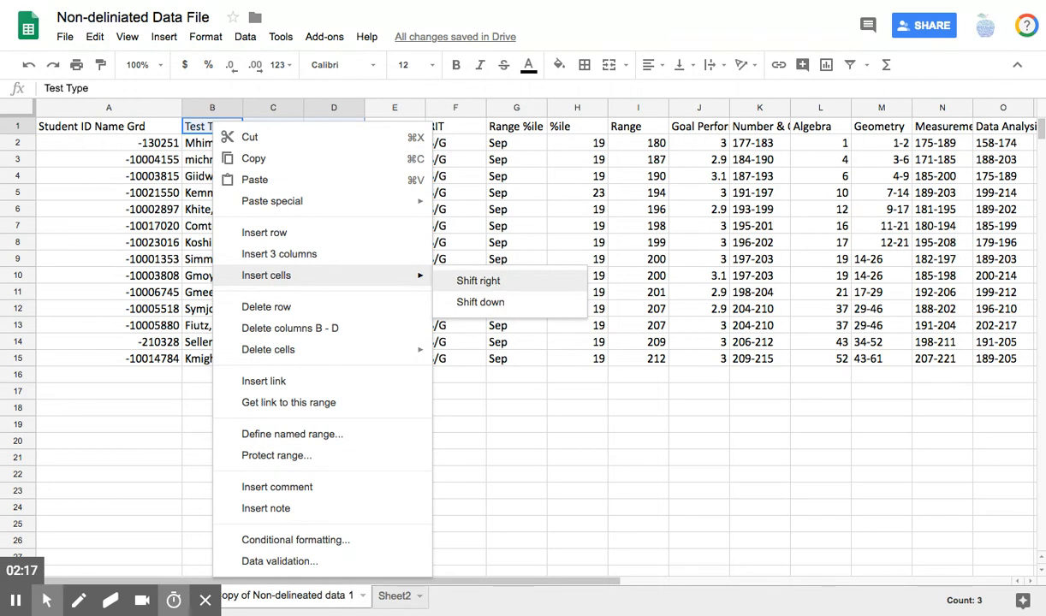
{"action": "left_click", "coordinate": [478, 281]}
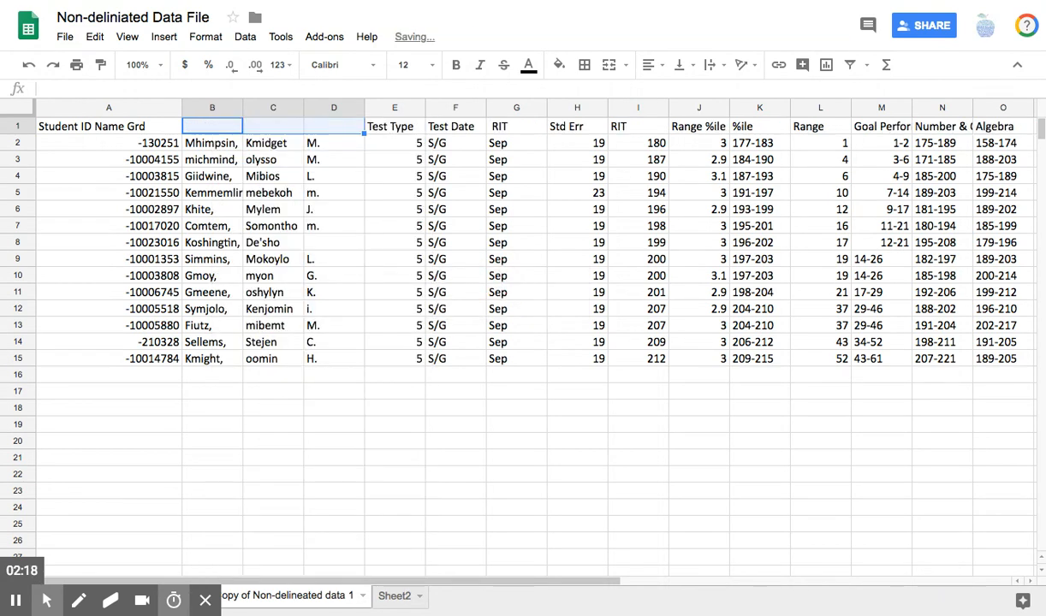
Insert one blank cell at F1, shifting the headers from Test Date onward one column right
{"action": "left_click", "coordinate": [403, 130]}
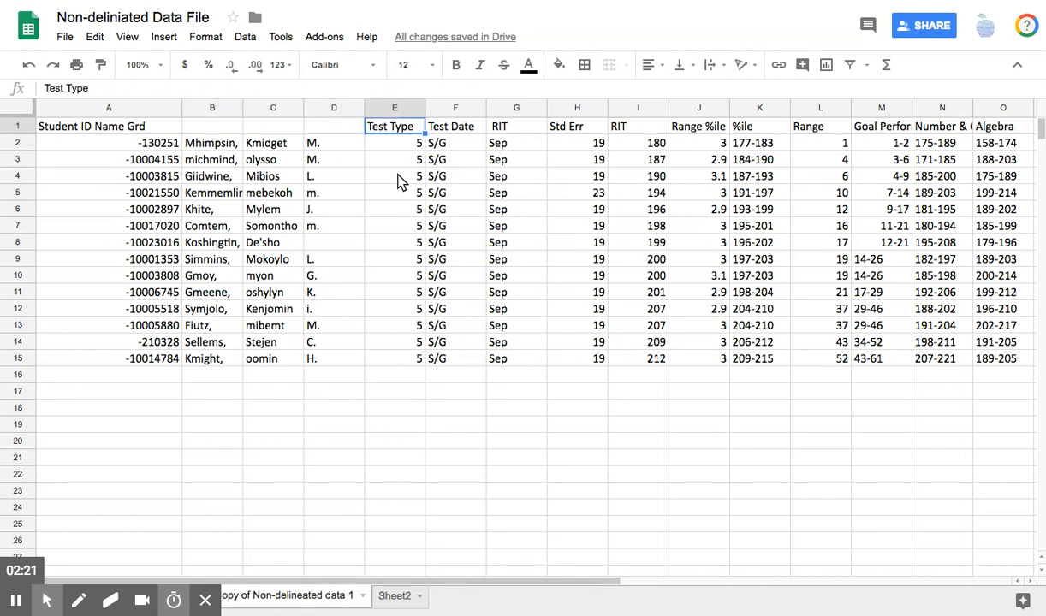
{"action": "left_click", "coordinate": [457, 132]}
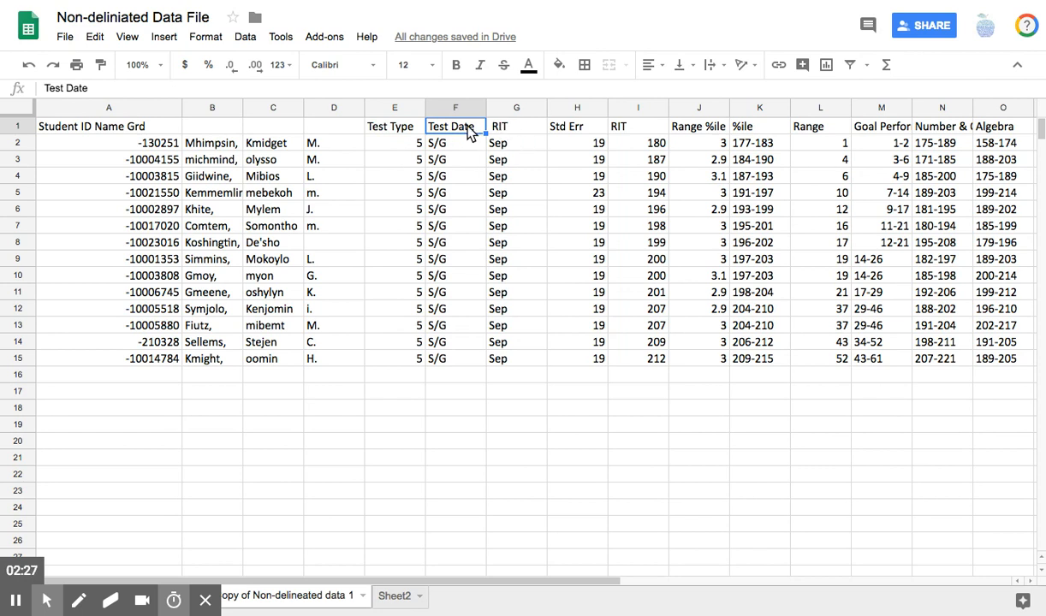
{"action": "right_click", "coordinate": [469, 135]}
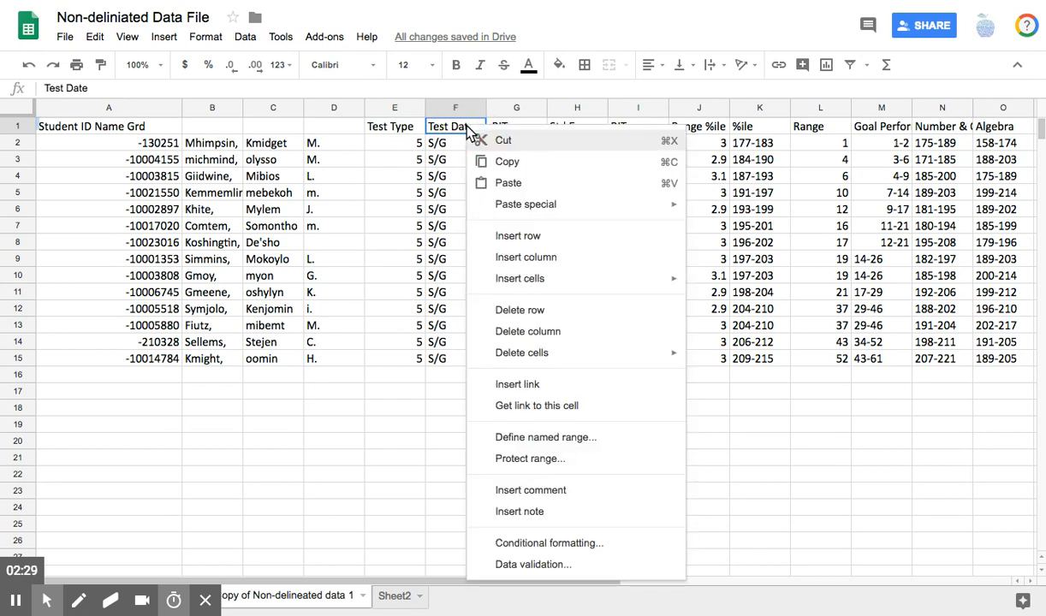
{"action": "mouse_move", "coordinate": [503, 290]}
{"action": "left_click", "coordinate": [714, 285]}
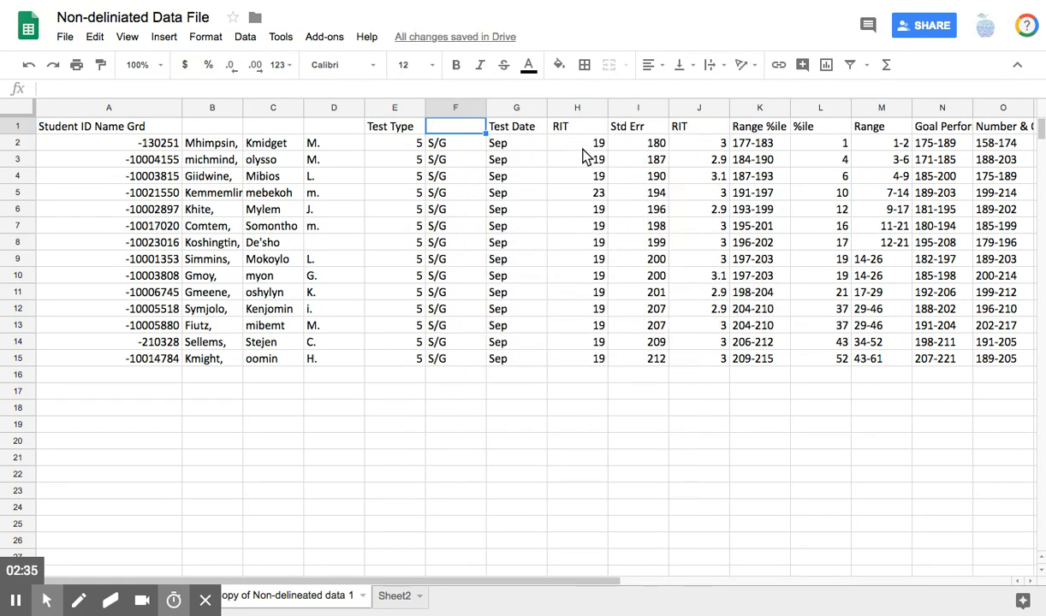
Insert one blank cell at H1, shifting the headers from the first RIT onward one column right
{"action": "left_click", "coordinate": [584, 151]}
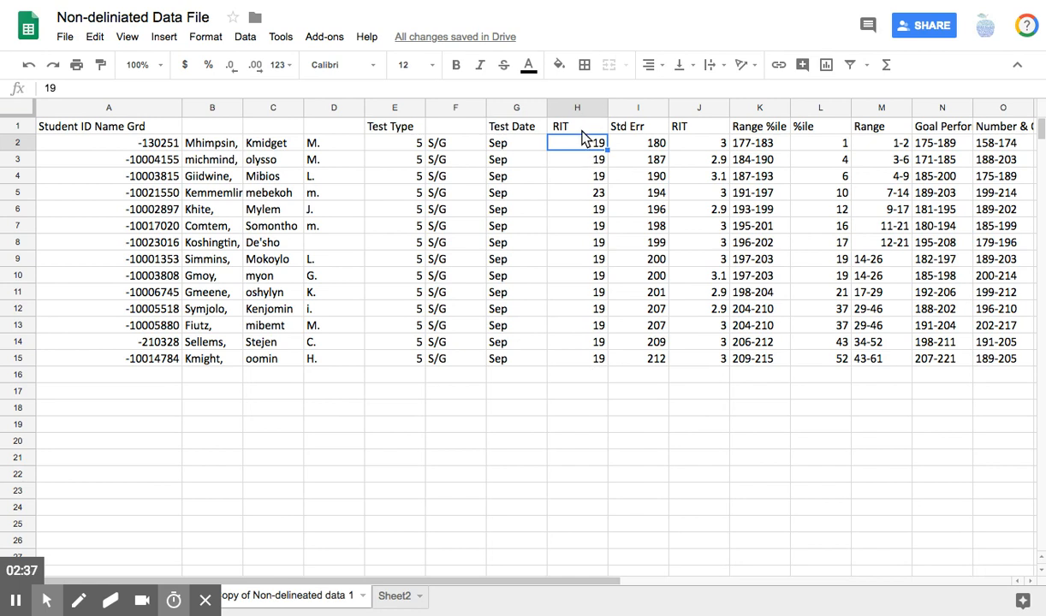
{"action": "left_click", "coordinate": [584, 130]}
{"action": "right_click", "coordinate": [583, 134]}
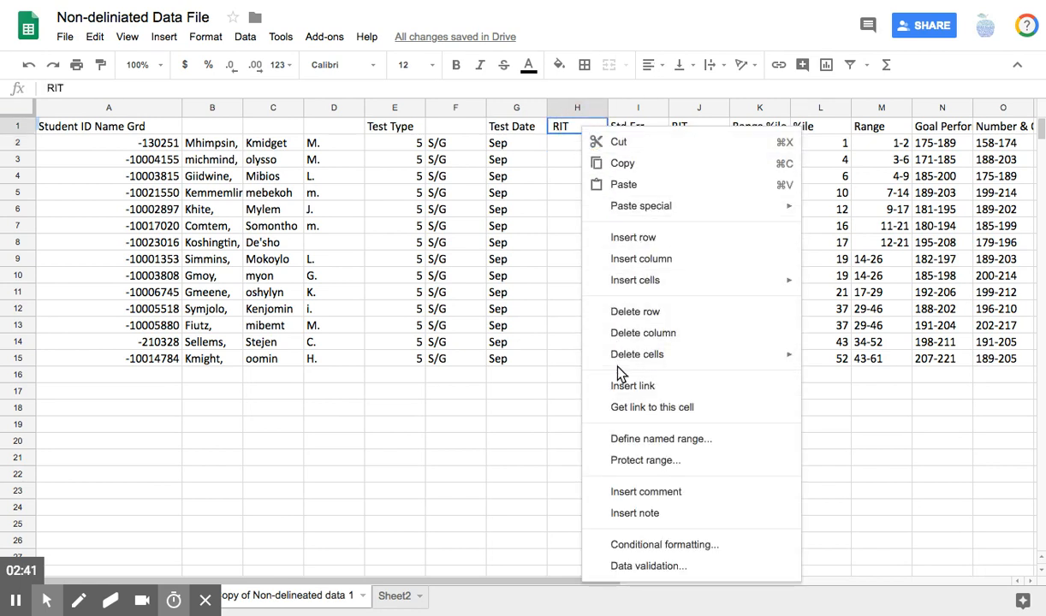
{"action": "mouse_move", "coordinate": [622, 282]}
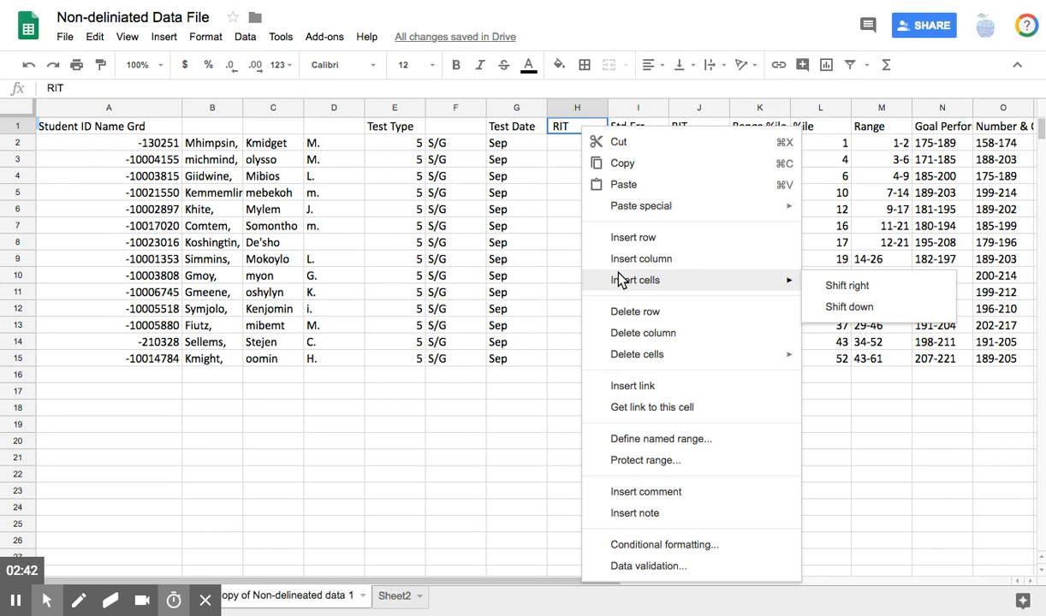
{"action": "left_click", "coordinate": [834, 286]}
Compare the row 1 headers from Std Err in column J through column P with the data beneath them to find mismatches
{"action": "left_click", "coordinate": [707, 130]}
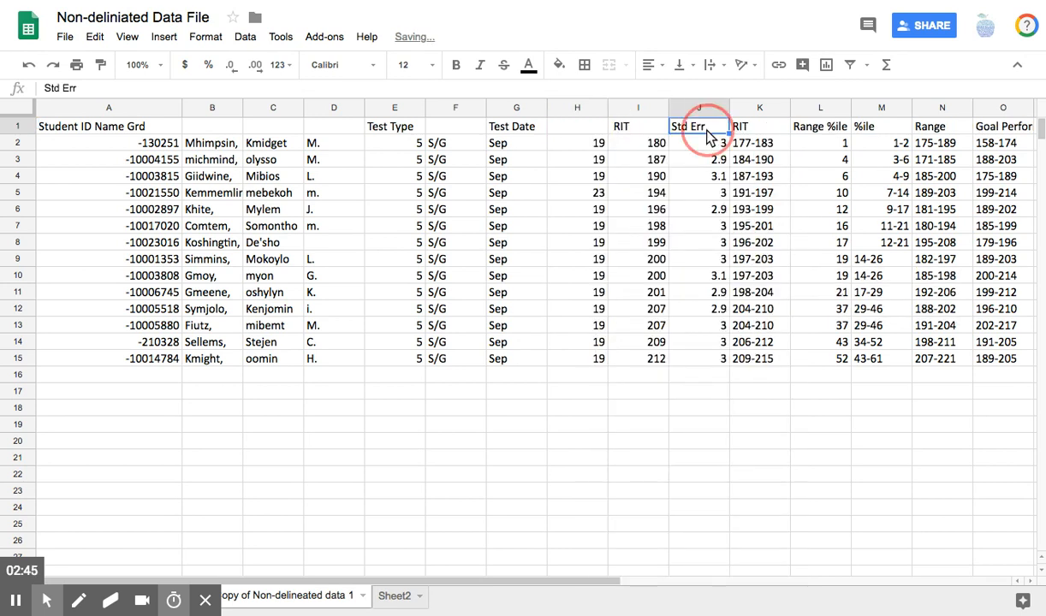
{"action": "left_click", "coordinate": [700, 146]}
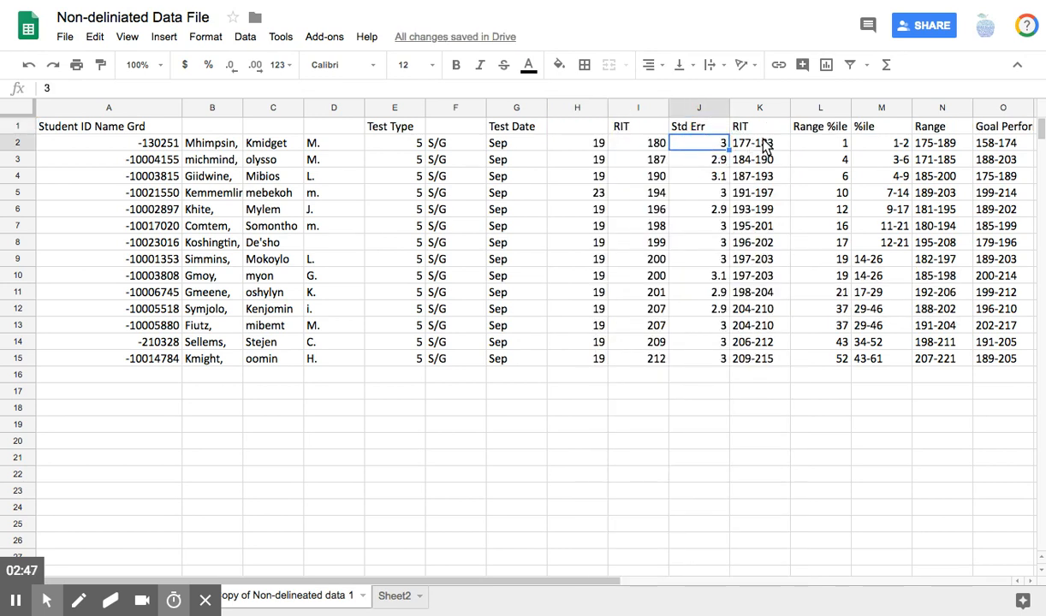
{"action": "left_click", "coordinate": [764, 146]}
{"action": "left_click", "coordinate": [829, 146]}
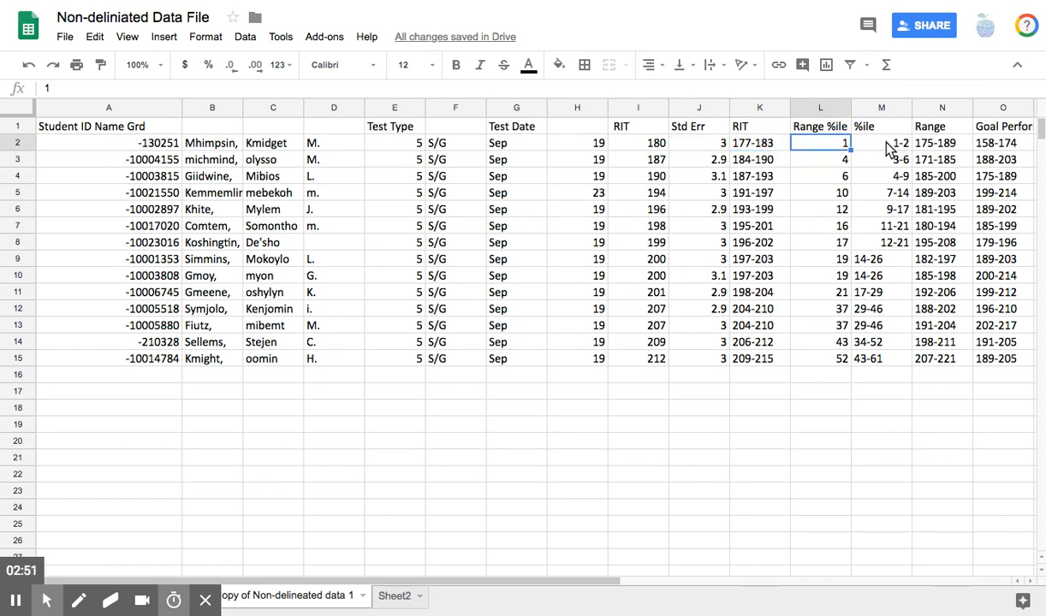
{"action": "left_click", "coordinate": [891, 147]}
{"action": "left_click", "coordinate": [921, 144]}
{"action": "scroll", "coordinate": [936, 150], "scroll_direction": "right", "scroll_amount": 2}
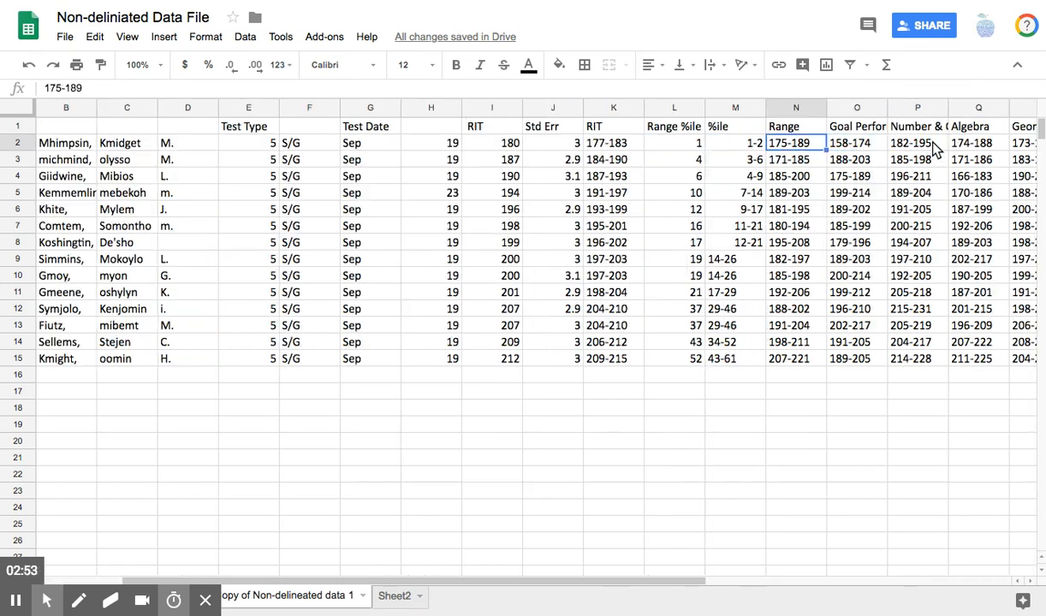
{"action": "scroll", "coordinate": [936, 150], "scroll_direction": "right", "scroll_amount": 3}
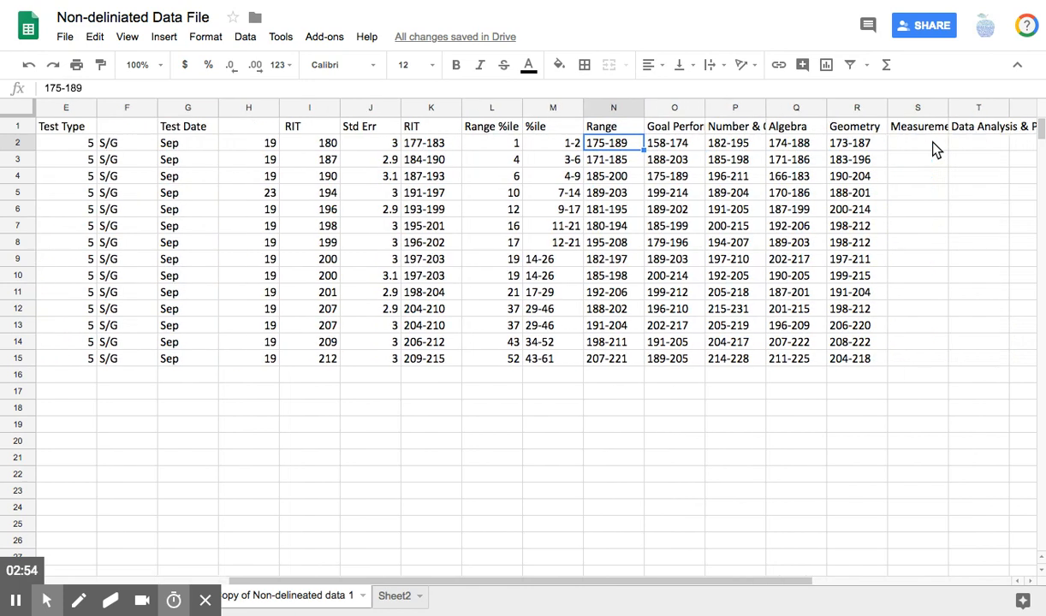
{"action": "left_click", "coordinate": [676, 146]}
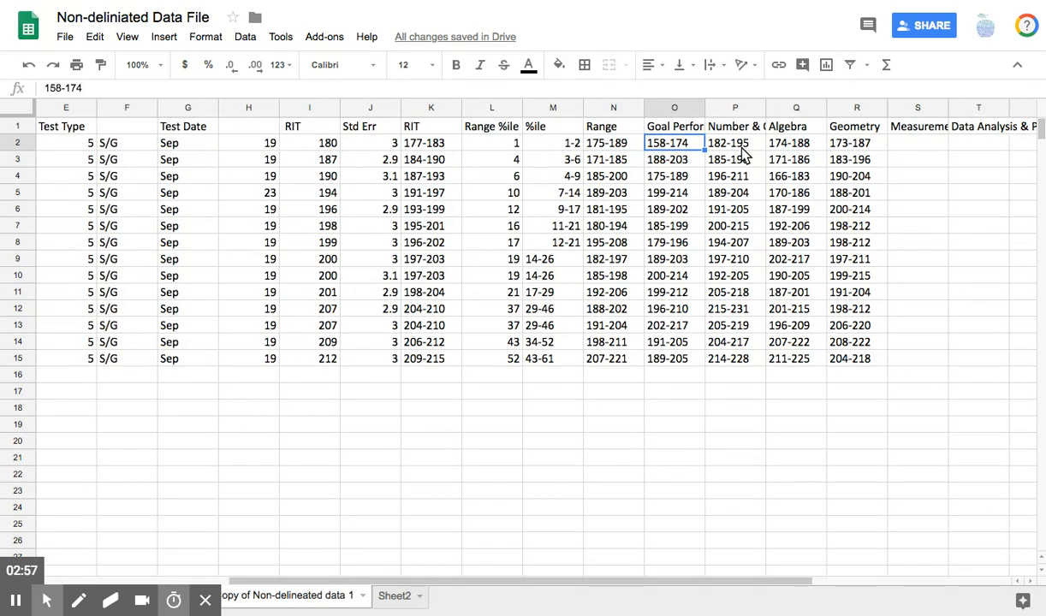
{"action": "left_click", "coordinate": [711, 143]}
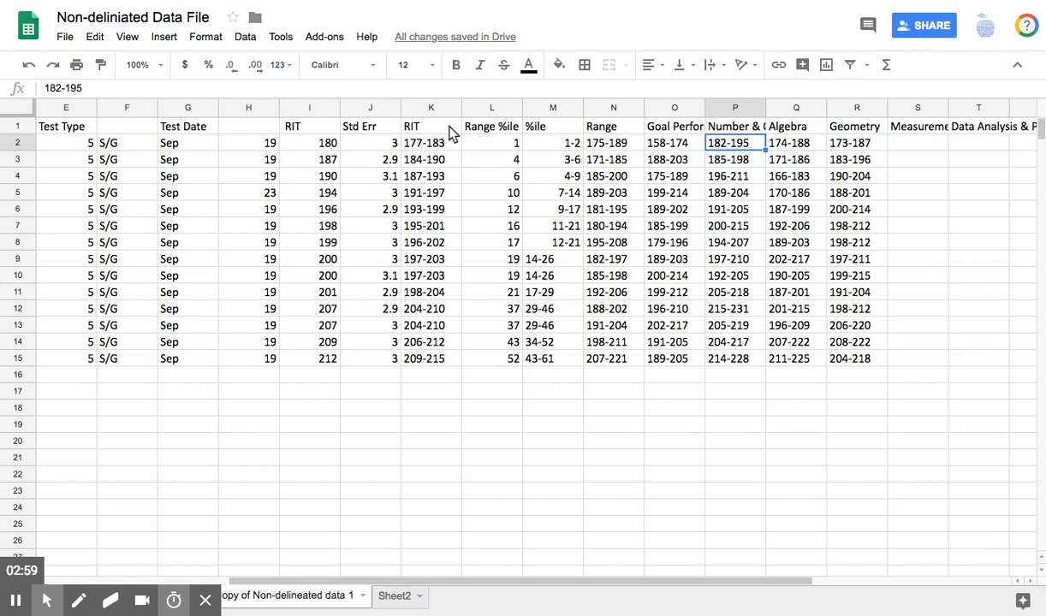
{"action": "left_click_drag", "start_coordinate": [443, 131], "coordinate": [607, 125]}
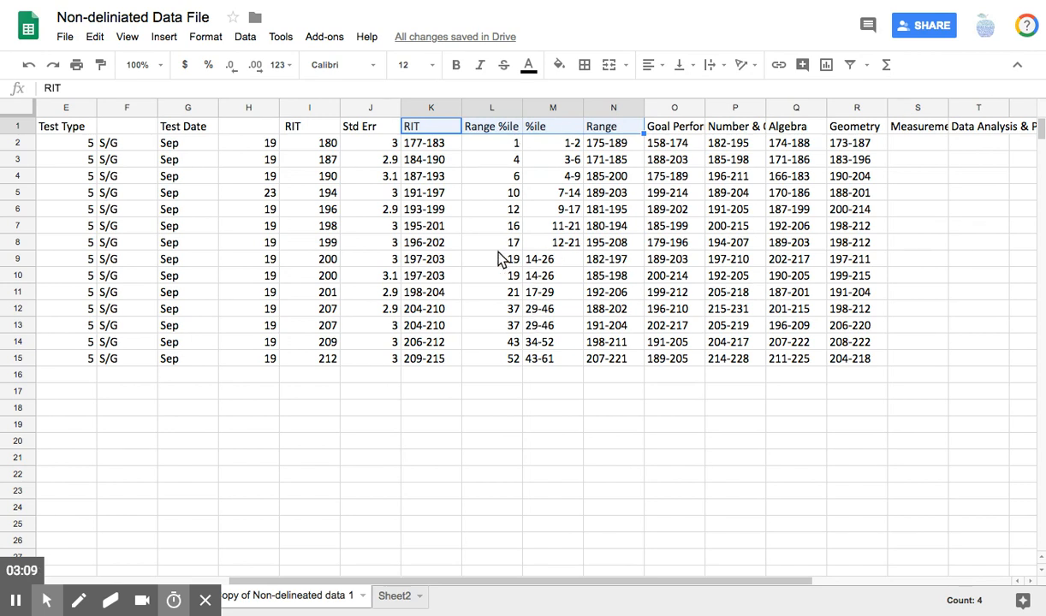
Examine the student IDs in A2:A15, the combined header in A1 and the Paste special options, including Paste transposed
{"action": "scroll", "coordinate": [497, 253], "scroll_direction": "left", "scroll_amount": 5}
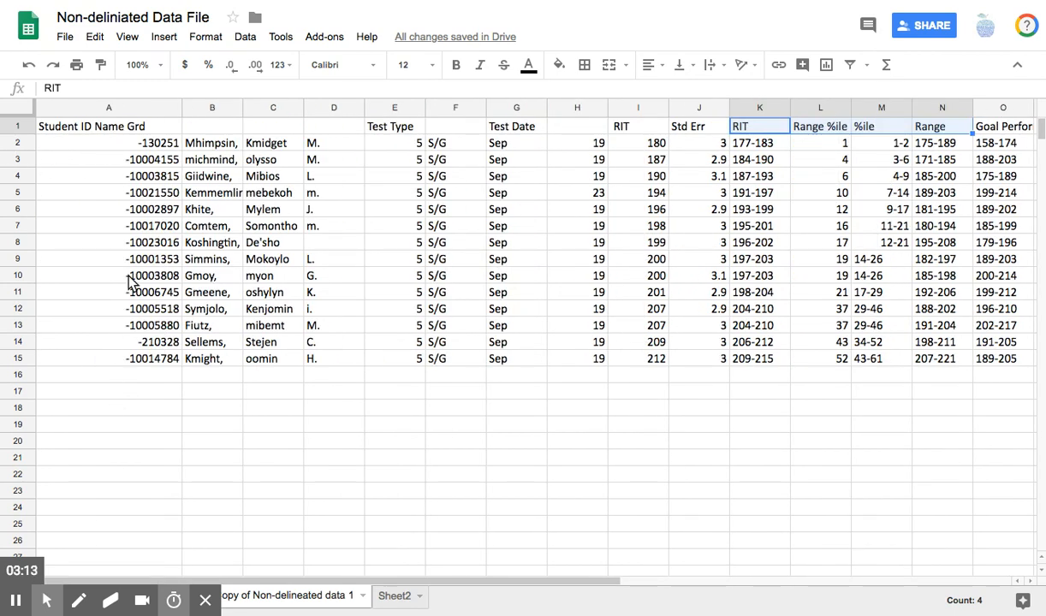
{"action": "left_click_drag", "start_coordinate": [95, 150], "coordinate": [90, 357]}
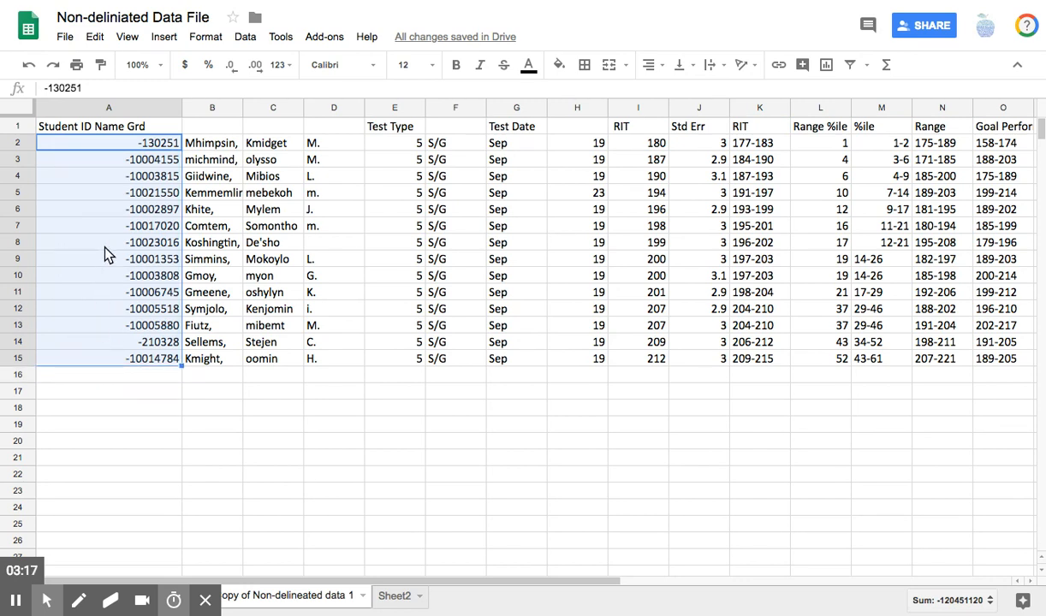
{"action": "left_click", "coordinate": [104, 246]}
{"action": "left_click", "coordinate": [81, 129]}
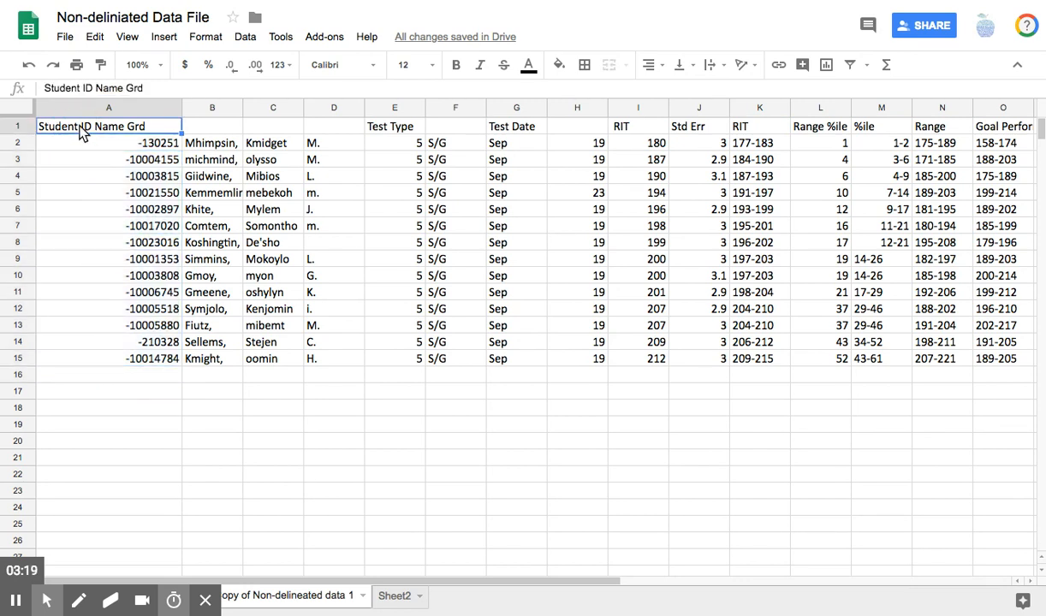
{"action": "right_click", "coordinate": [79, 127]}
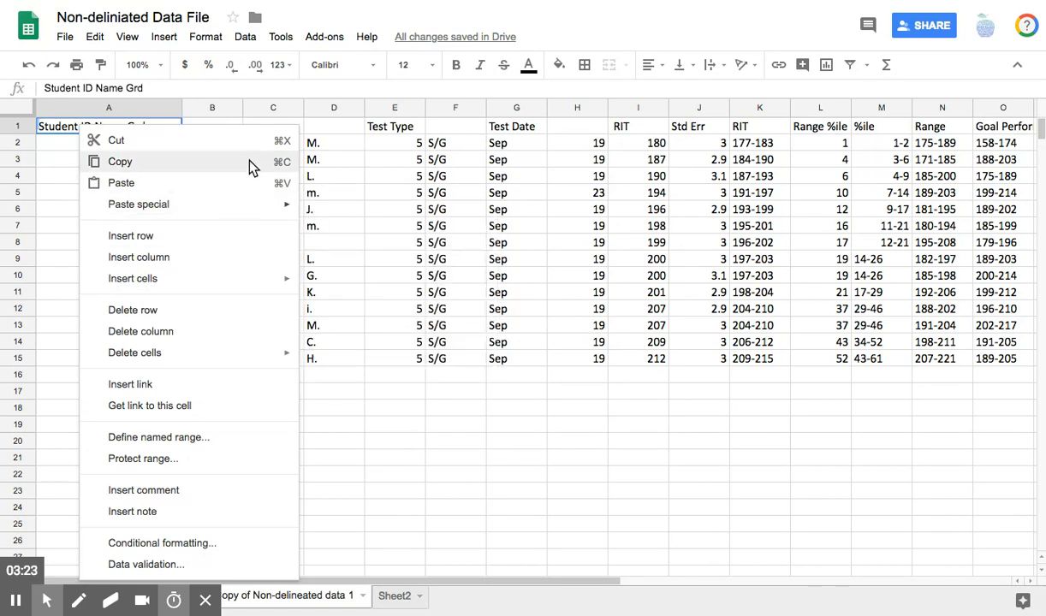
{"action": "mouse_move", "coordinate": [241, 204]}
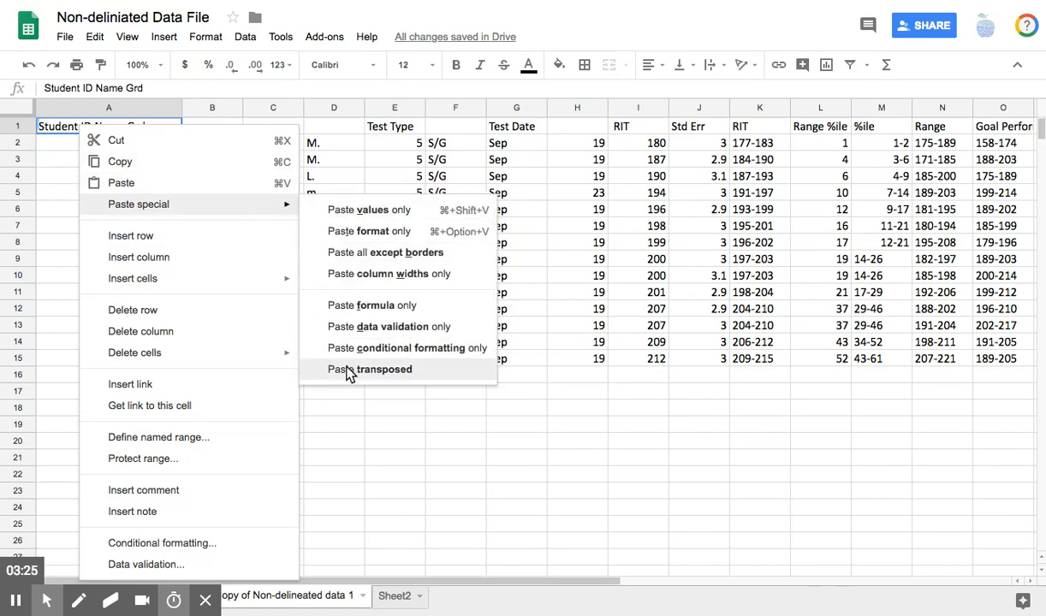
{"action": "left_click", "coordinate": [73, 196]}
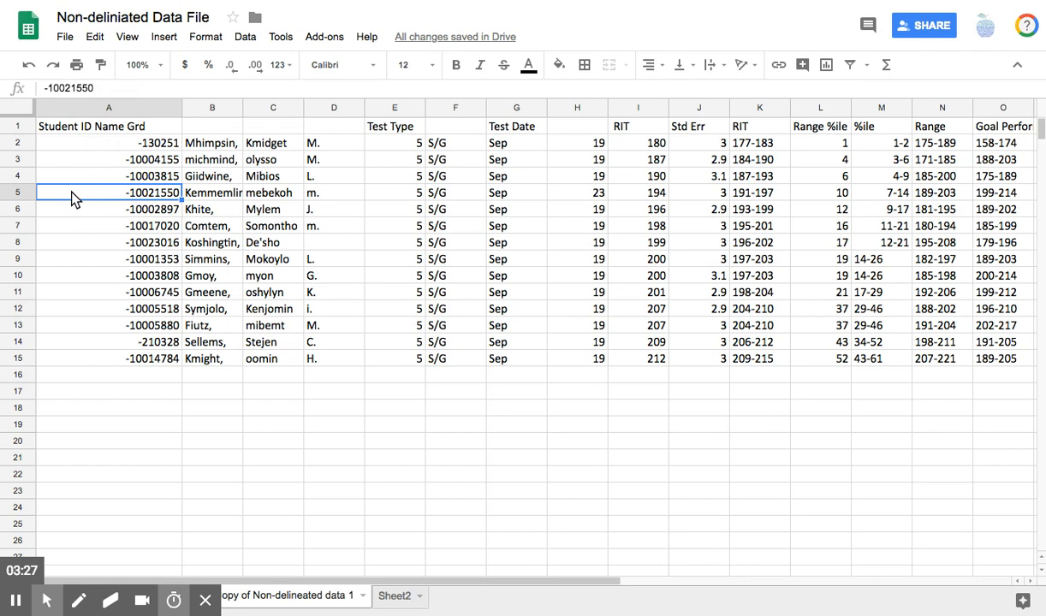